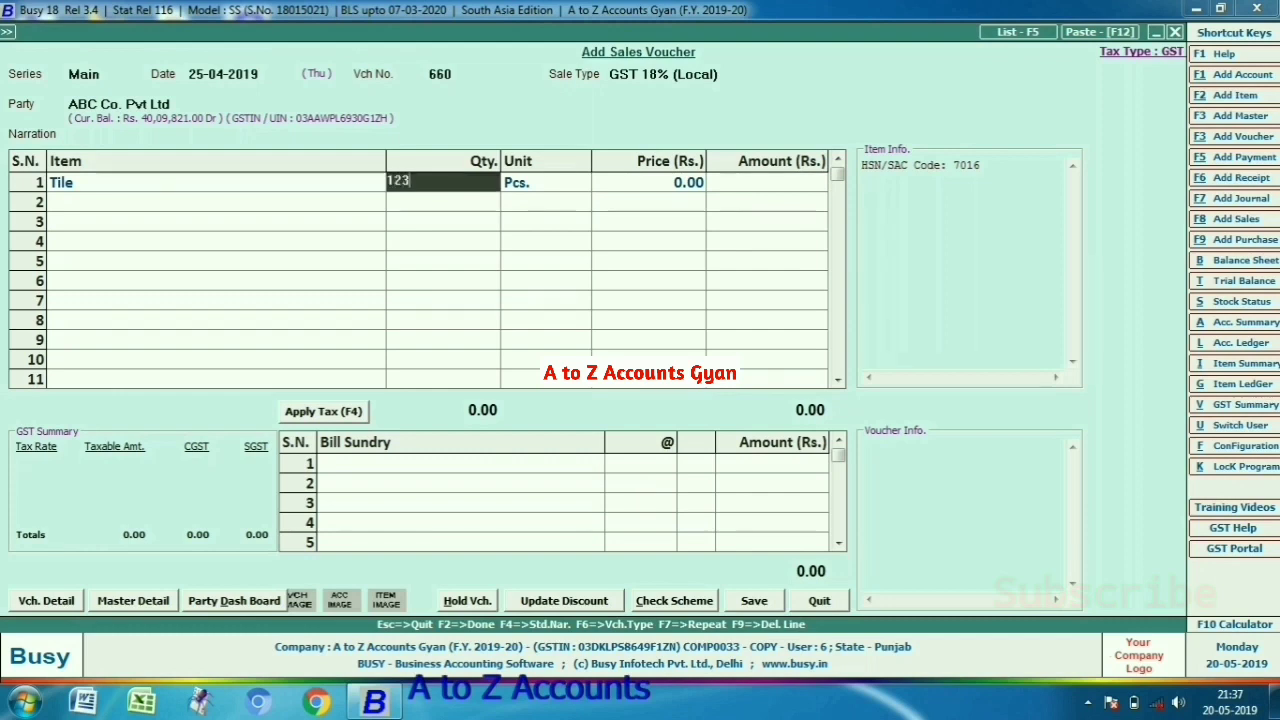
Enter a quantity of 123 and a price of 120 for the Tile item in the sales voucher.
{"action": "key", "text": "Return"}
{"action": "key", "text": "Return"}
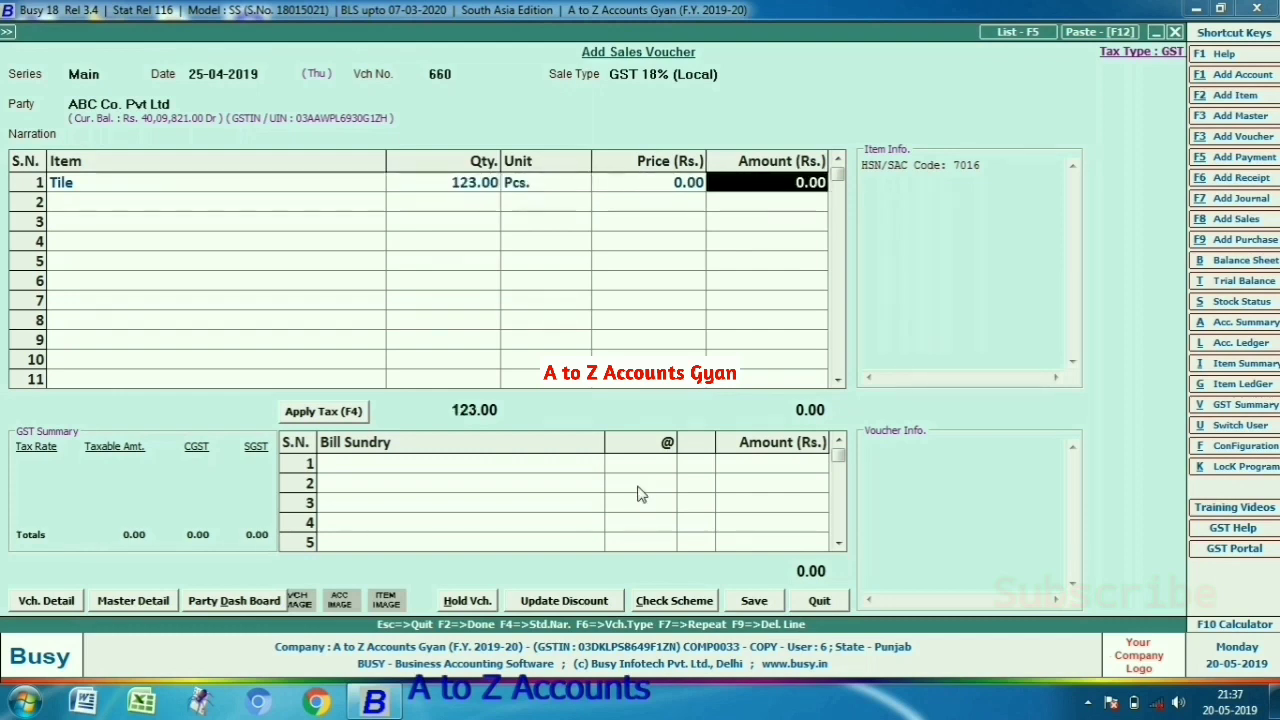
{"action": "key", "text": "shift+Tab"}
{"action": "type", "text": "1"}
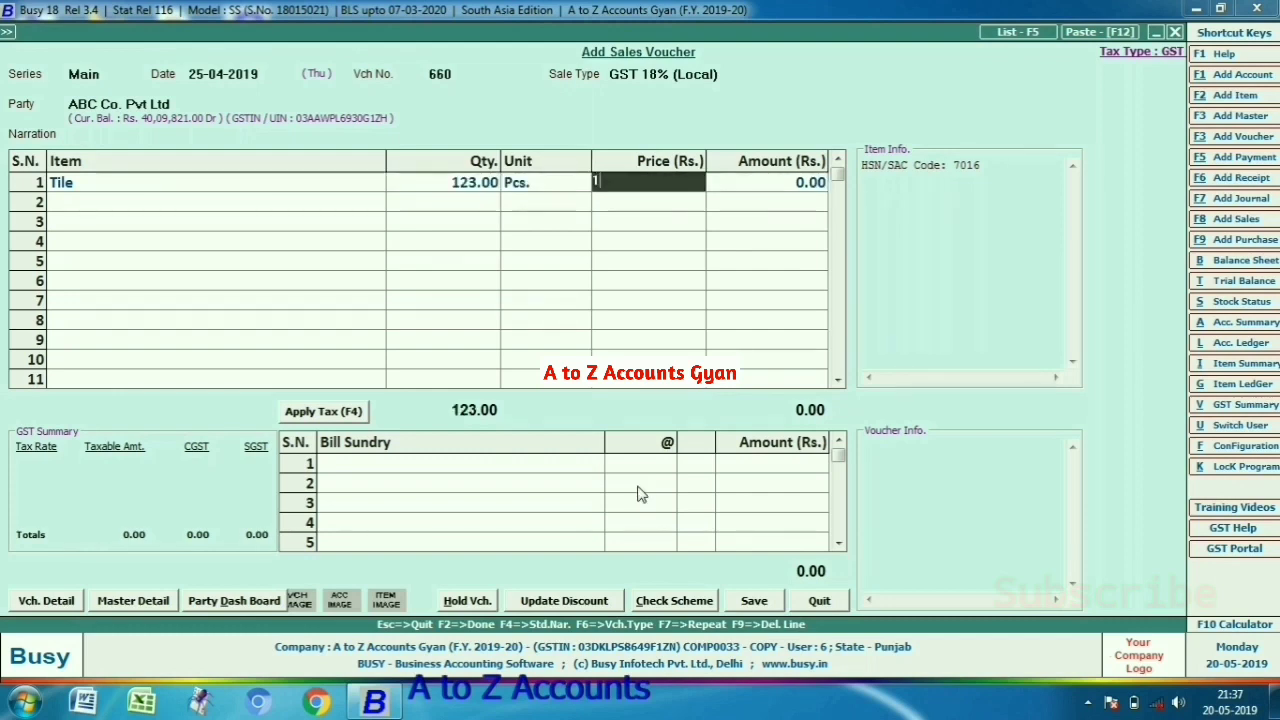
{"action": "type", "text": "20"}
{"action": "key", "text": "Return"}
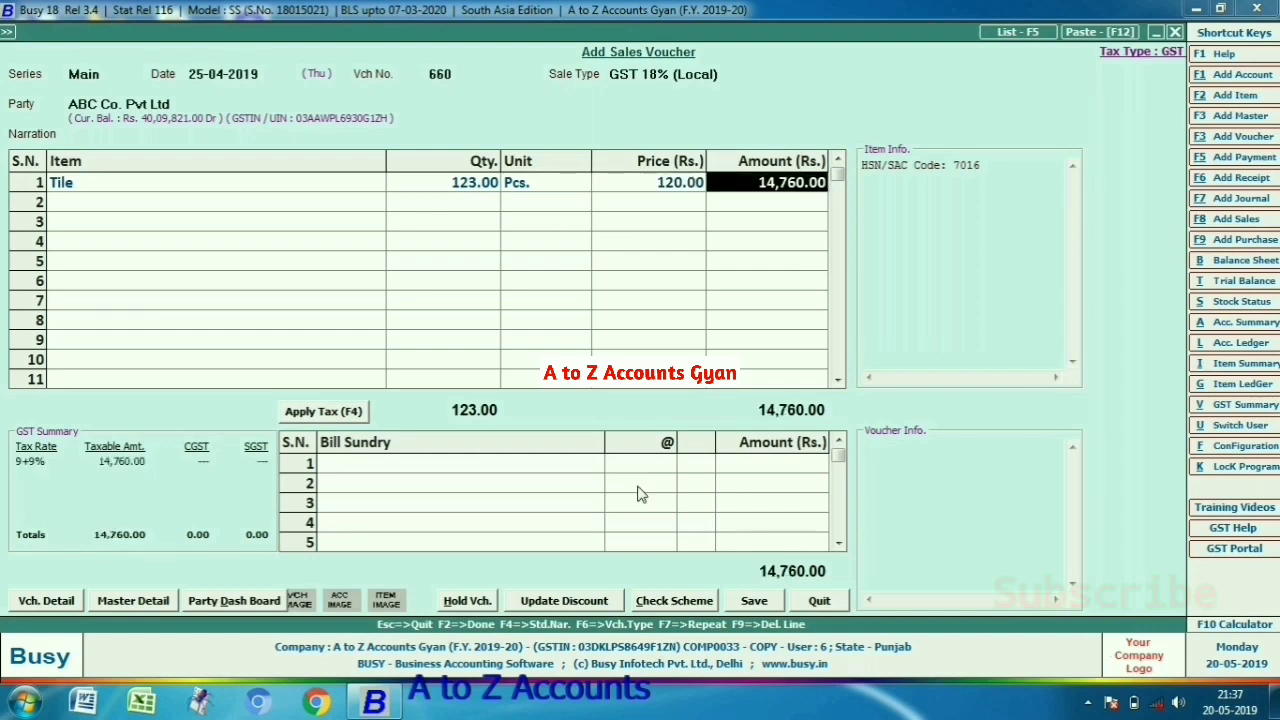
{"action": "key", "text": "Return"}
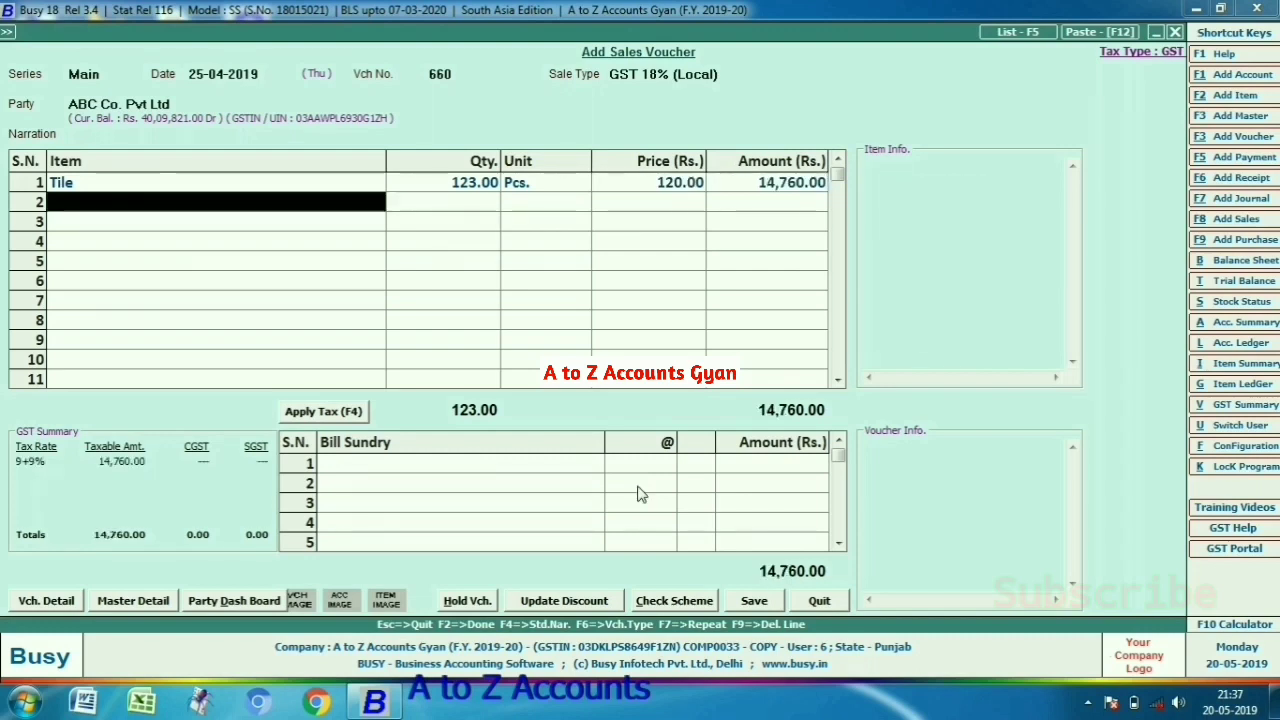
Add the SGST and CGST bill sundries at 9% each, then save the voucher and close voucher entry.
{"action": "key", "text": "Return"}
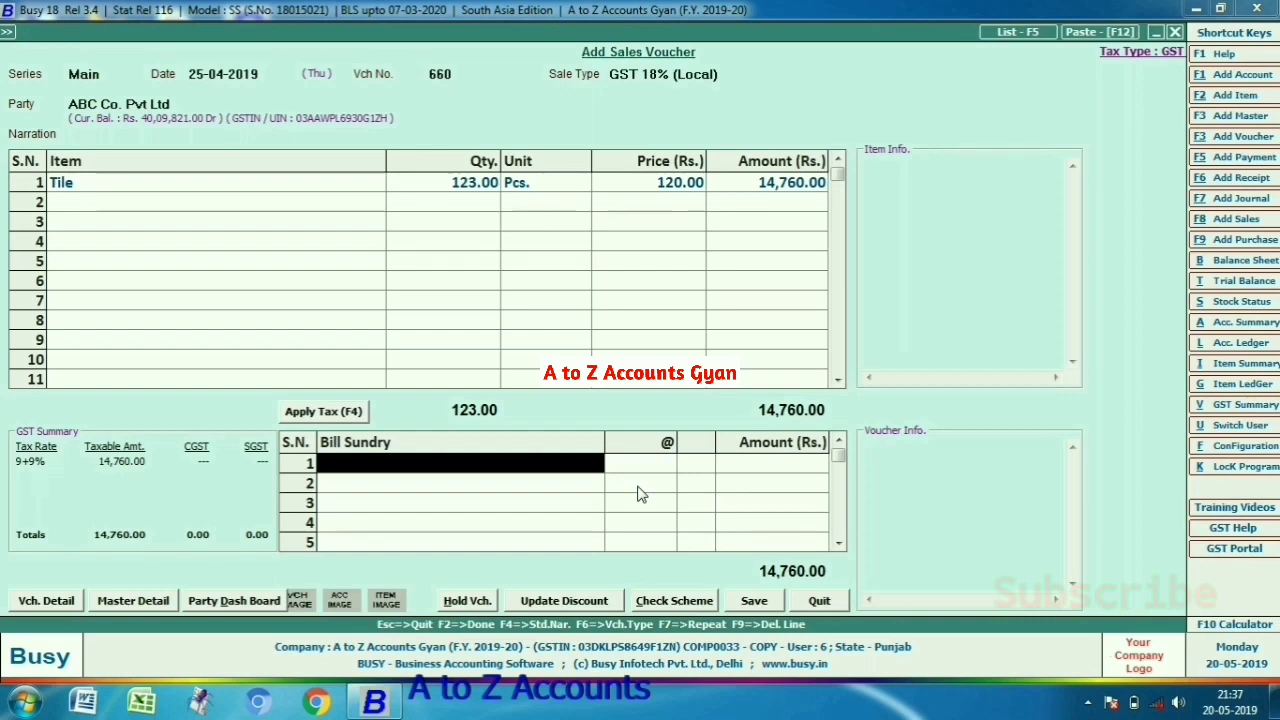
{"action": "type", "text": "s"}
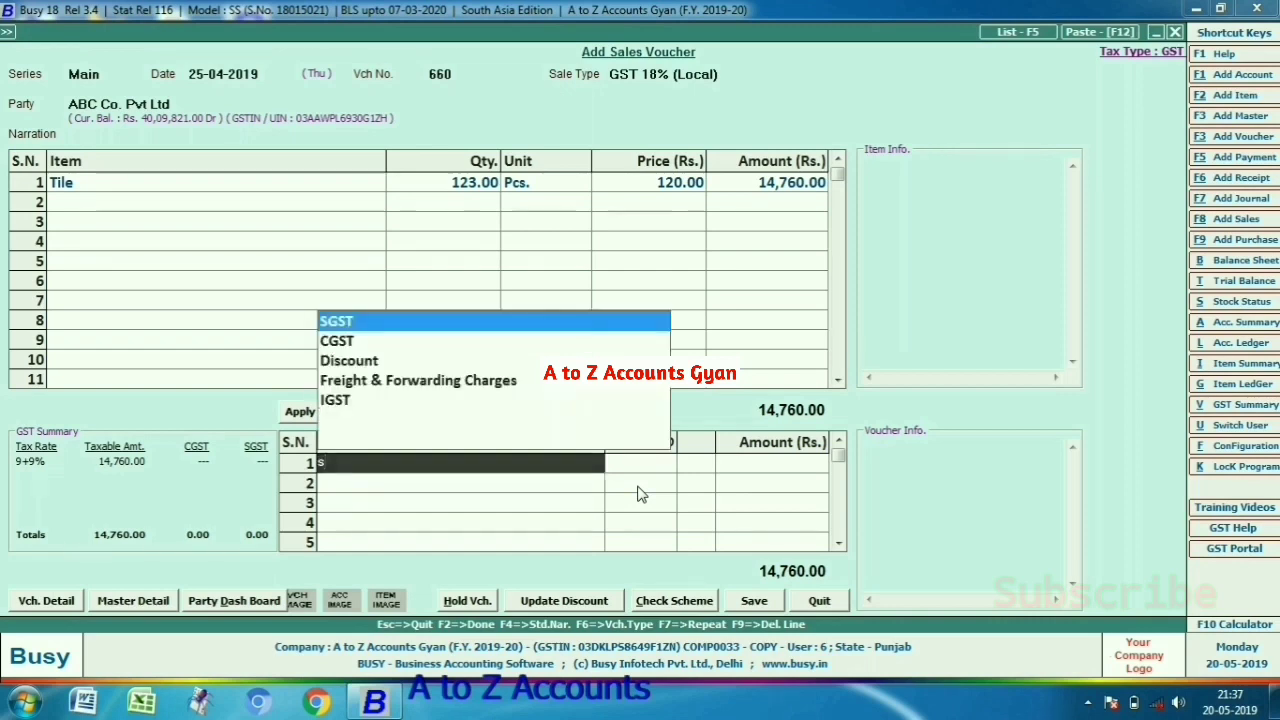
{"action": "key", "text": "Return"}
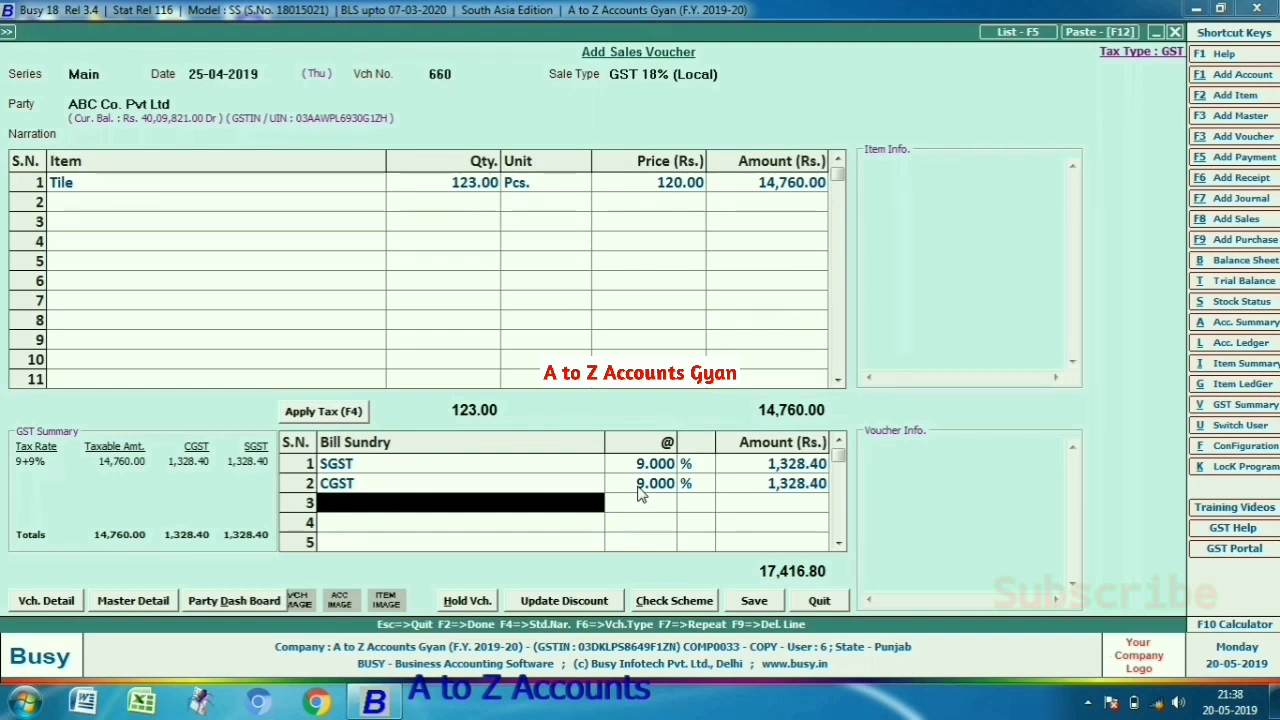
{"action": "key", "text": "Return"}
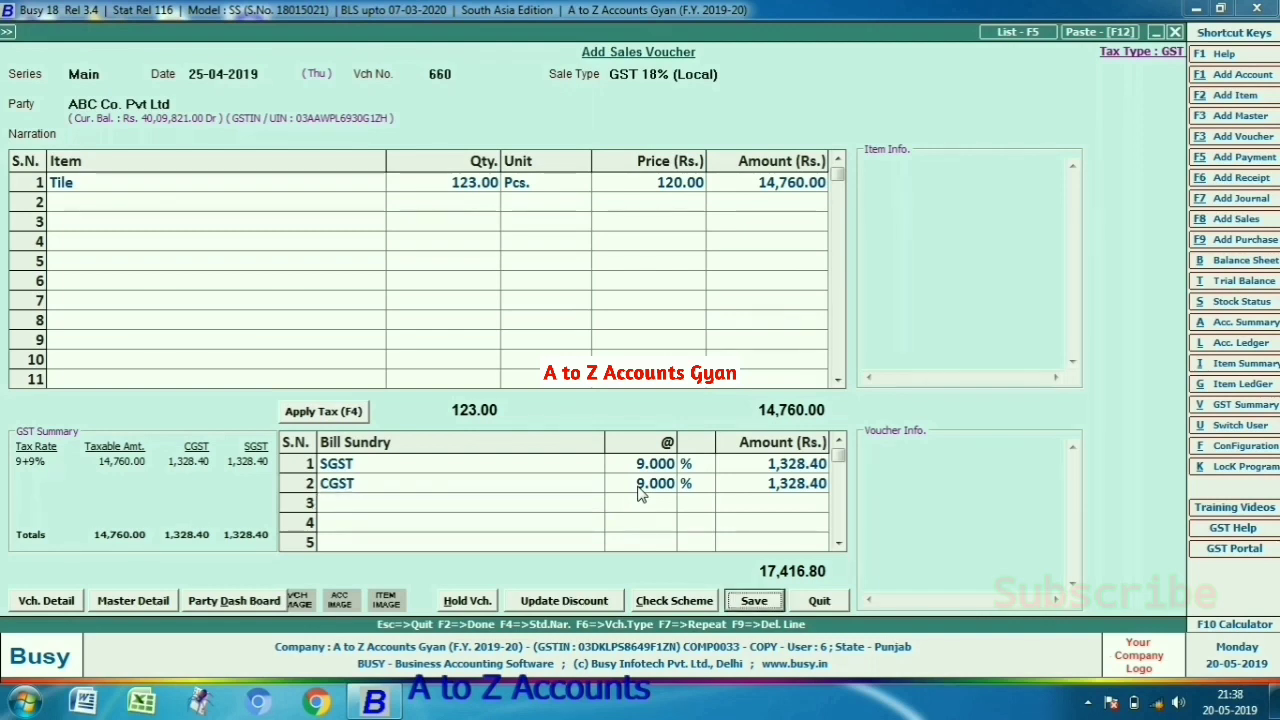
{"action": "key", "text": "Return"}
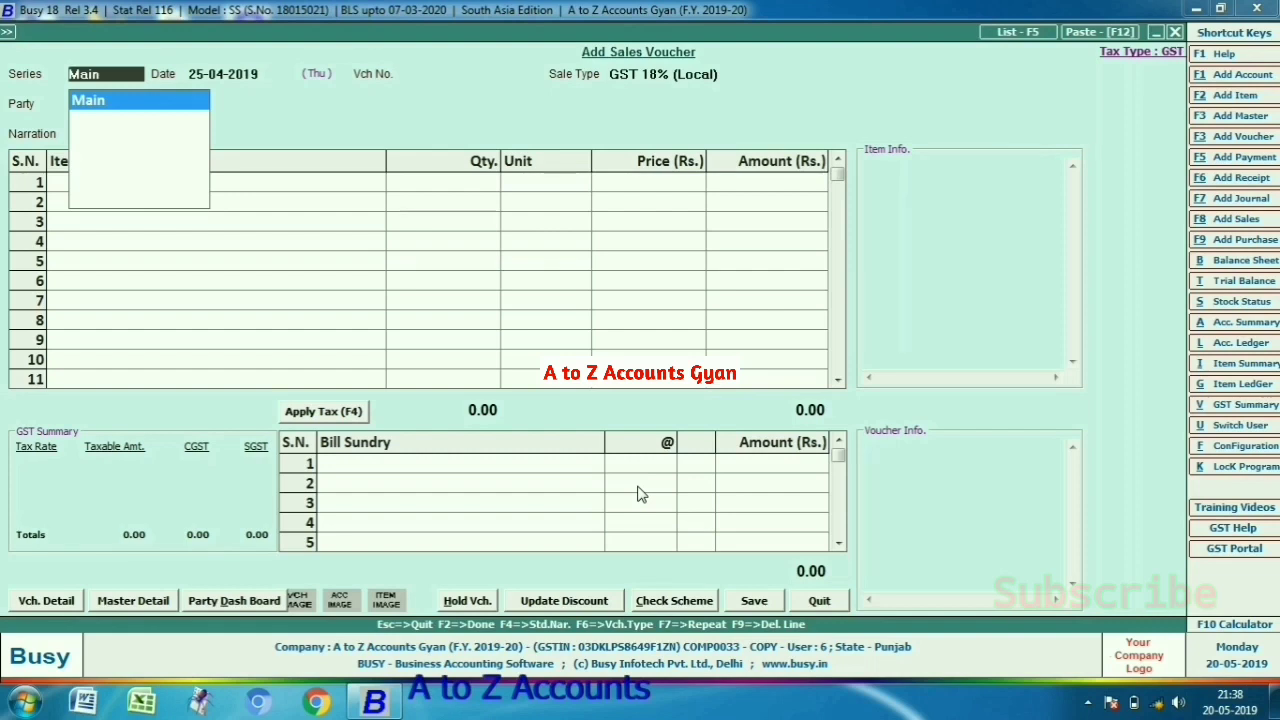
{"action": "key", "text": "Escape"}
{"action": "key", "text": "Escape"}
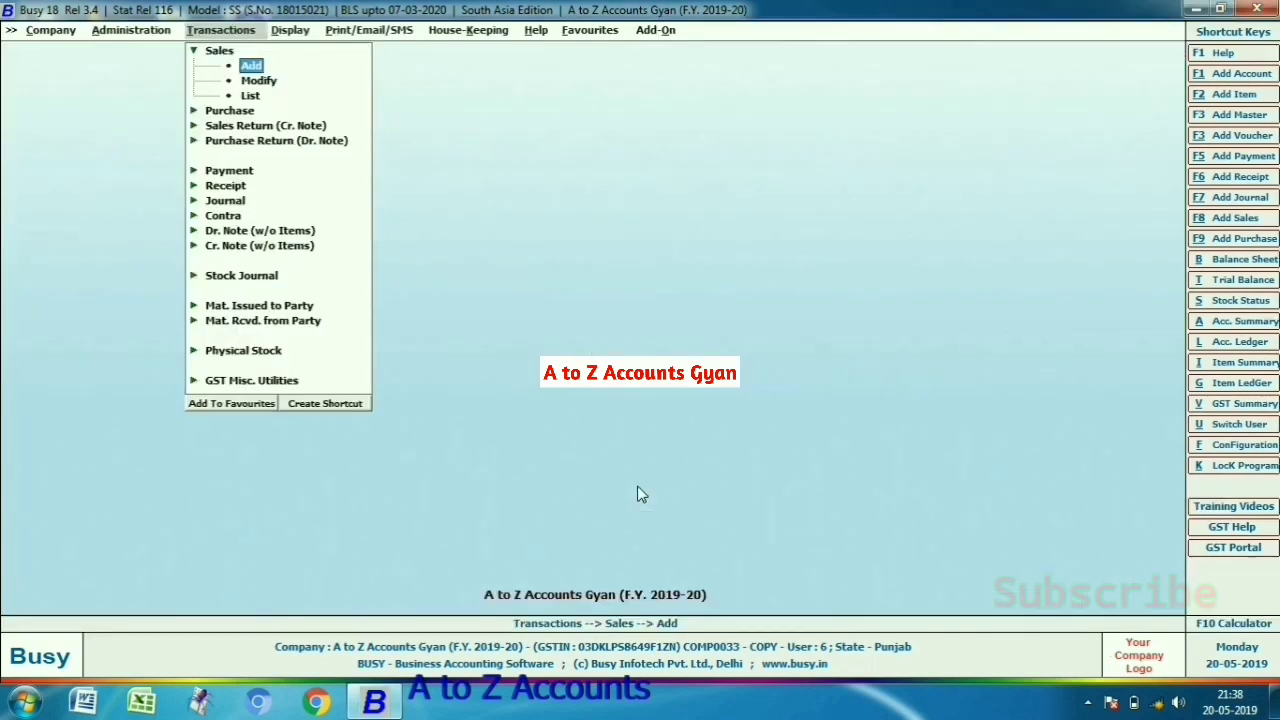
Open the Tag Bill Sundries Voucher-wise configuration from the administration settings.
{"action": "key", "text": "Left"}
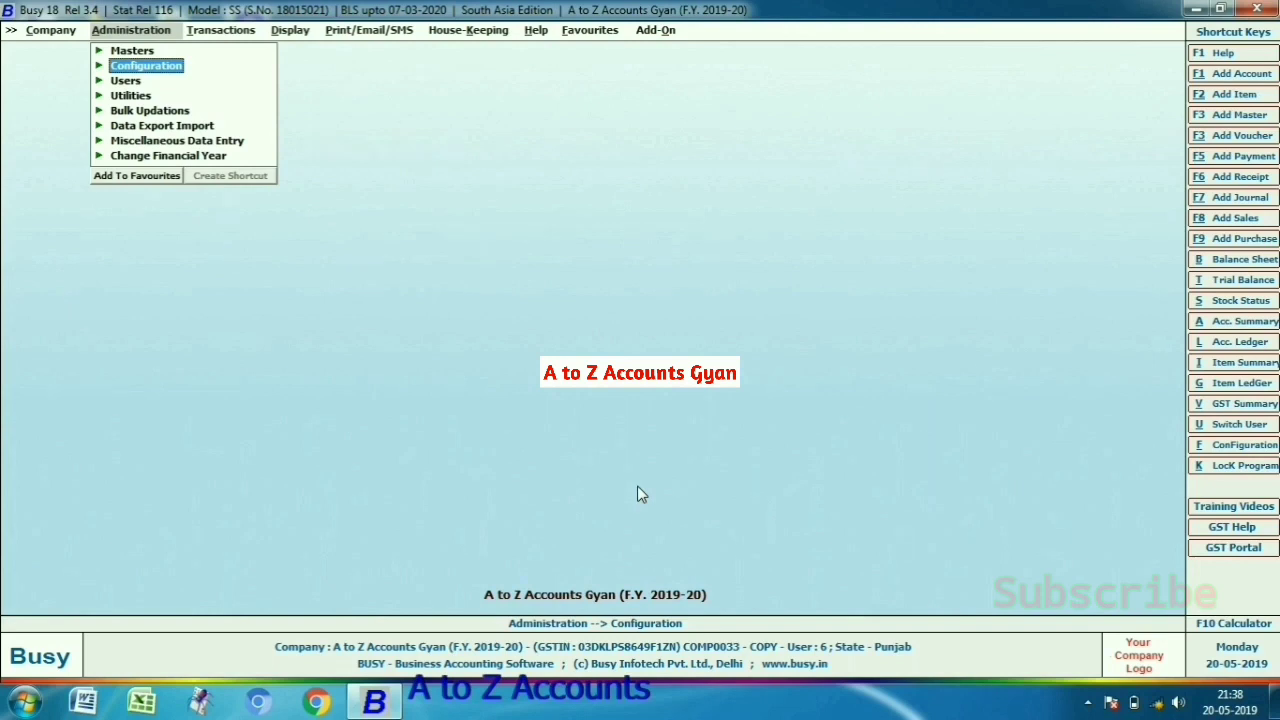
{"action": "key", "text": "Return"}
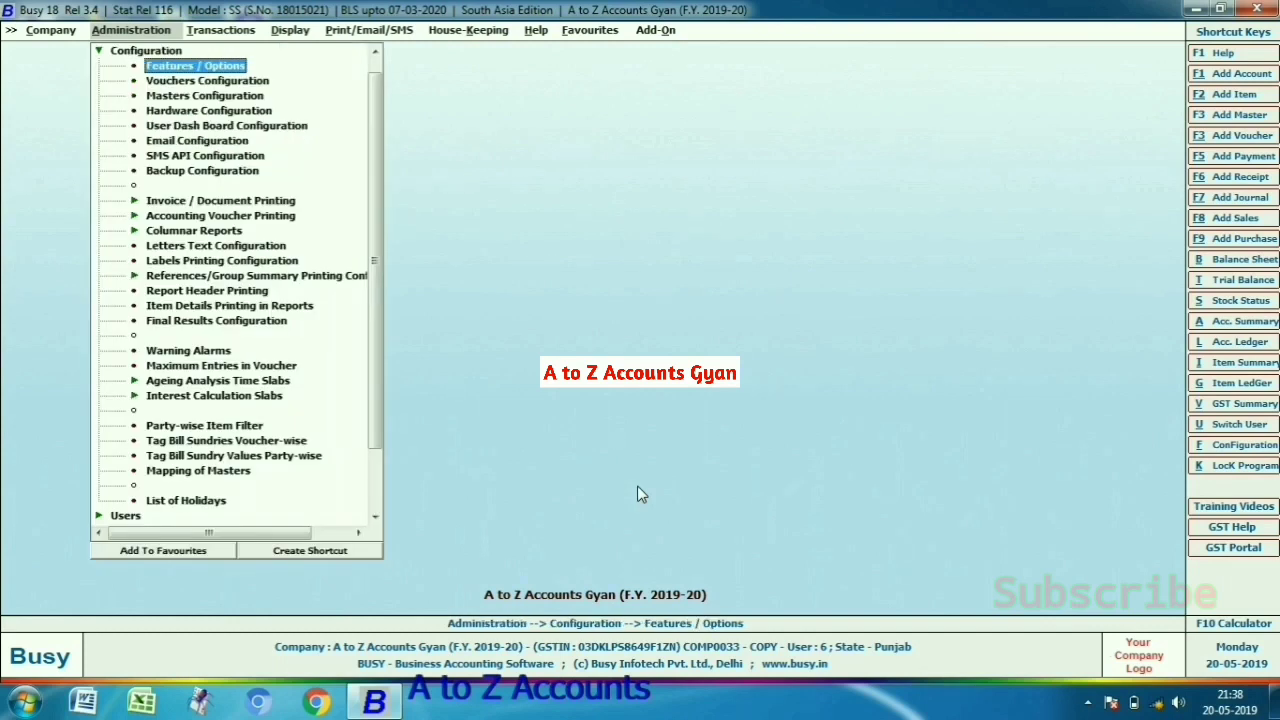
{"action": "key", "text": "Down"}
{"action": "key", "text": "Down"}
{"action": "key", "text": "Down"}
{"action": "key", "text": "Down"}
{"action": "key", "text": "Down"}
{"action": "key", "text": "Down"}
{"action": "key", "text": "Down"}
{"action": "key", "text": "Down"}
{"action": "key", "text": "Down"}
{"action": "key", "text": "Down"}
{"action": "key", "text": "Down"}
{"action": "key", "text": "Down"}
{"action": "key", "text": "Down"}
{"action": "key", "text": "Down"}
{"action": "key", "text": "Down"}
{"action": "key", "text": "Down"}
{"action": "key", "text": "Down"}
{"action": "key", "text": "Down"}
{"action": "key", "text": "Down"}
{"action": "key", "text": "Down"}
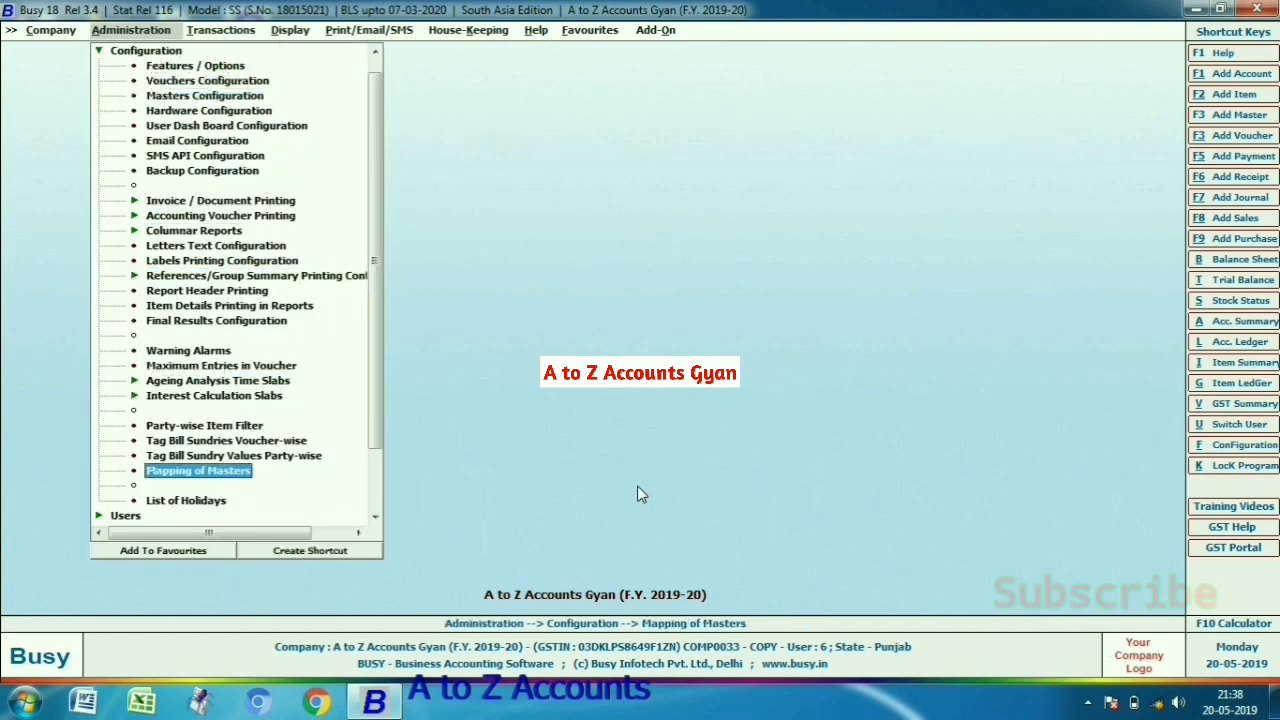
{"action": "key", "text": "Up"}
{"action": "key", "text": "Up"}
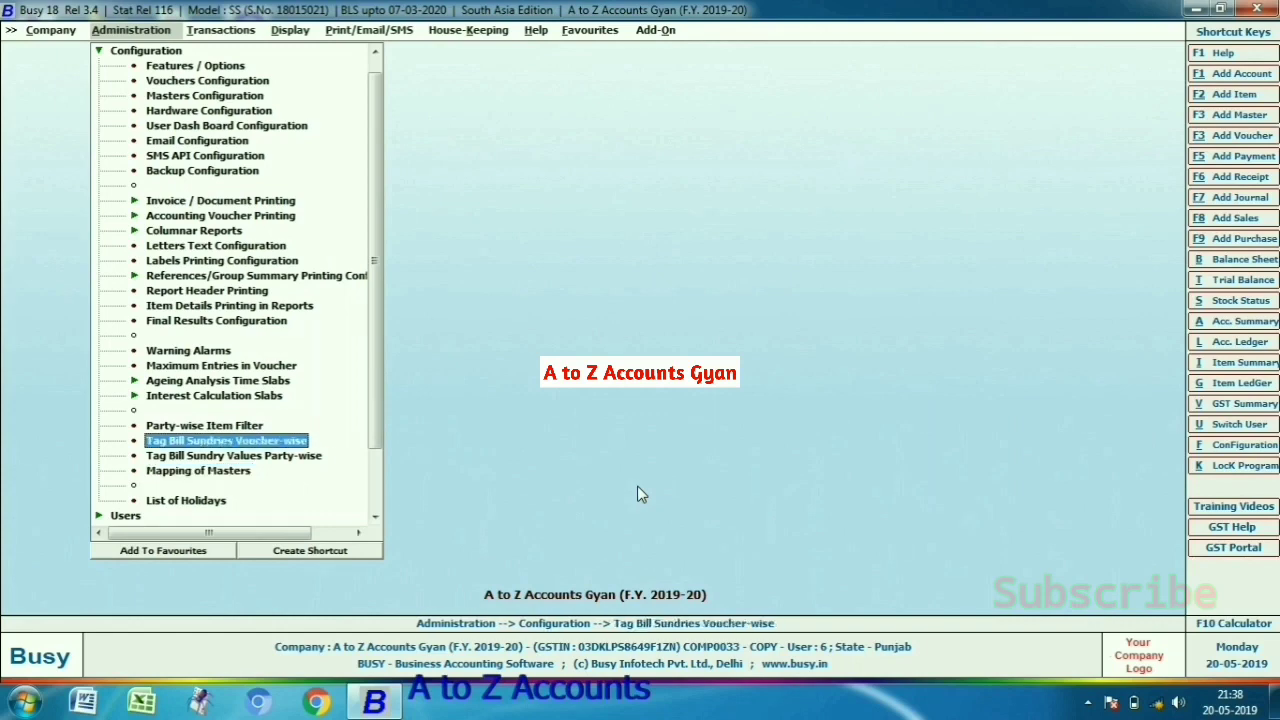
{"action": "key", "text": "Return"}
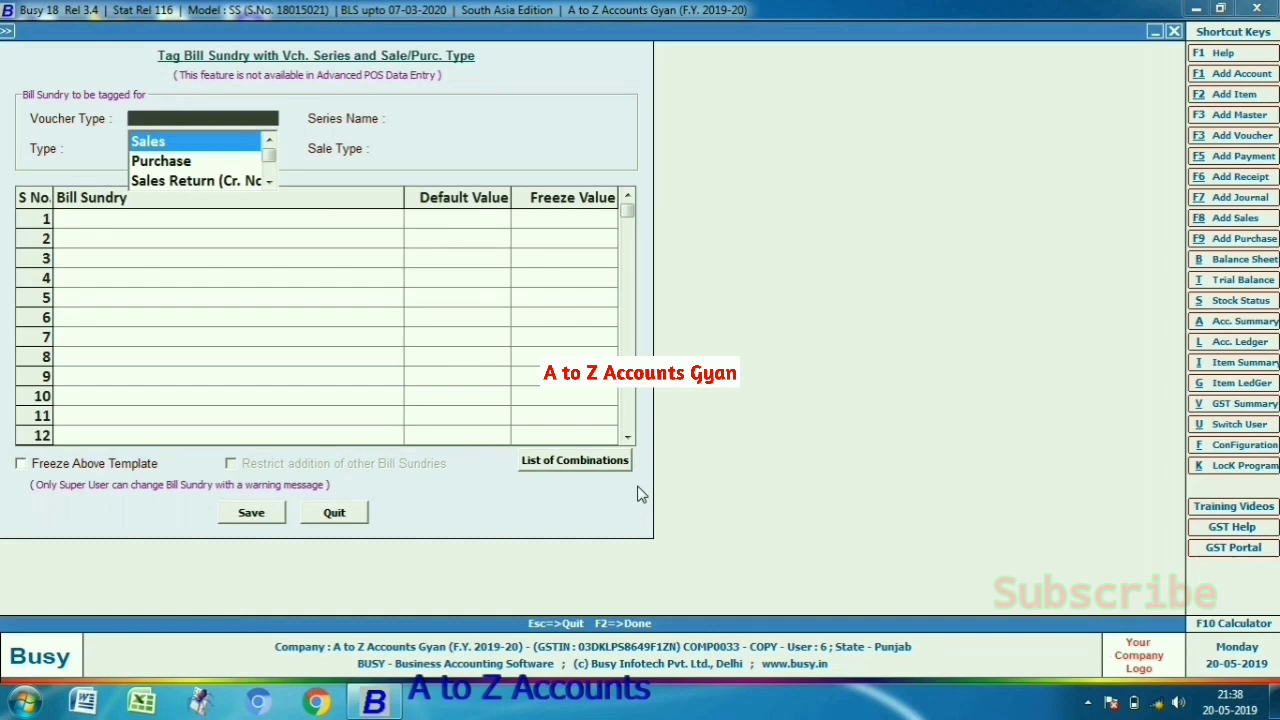
Set the tagging combination to voucher type Sales, series Main and sale type GST 18% (Local).
{"action": "key", "text": "Return"}
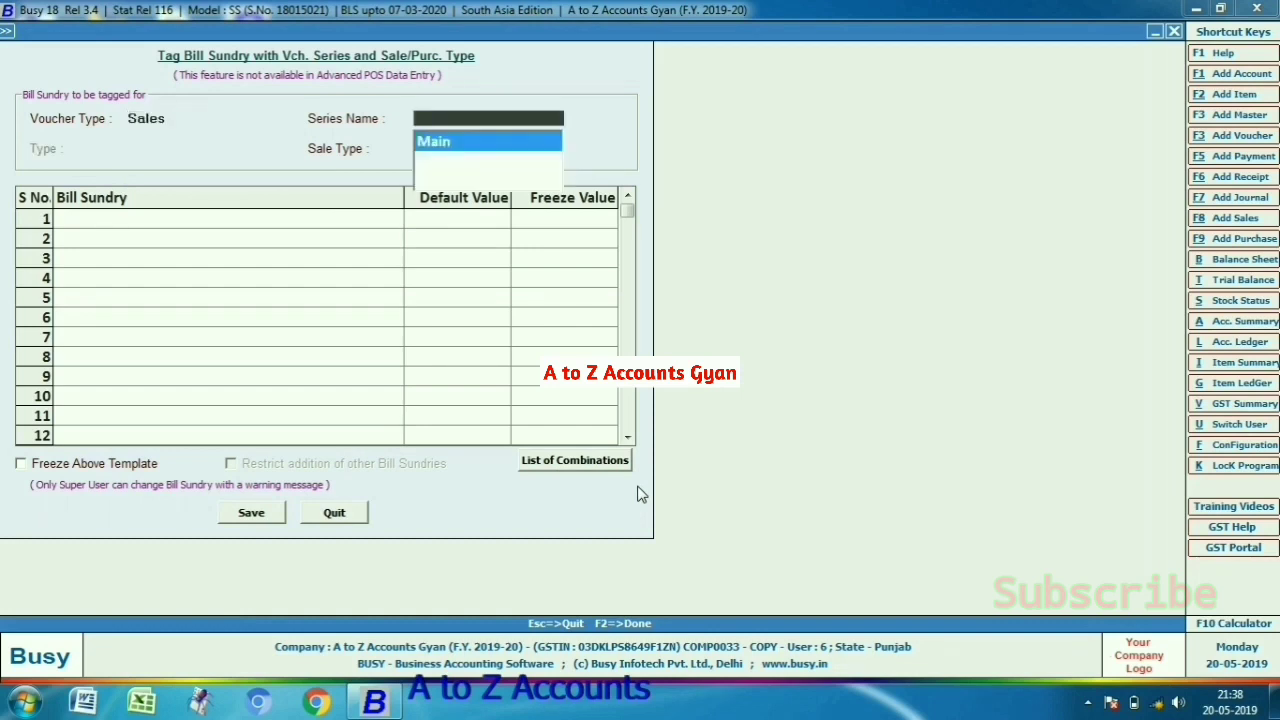
{"action": "key", "text": "Return"}
{"action": "key", "text": "Down"}
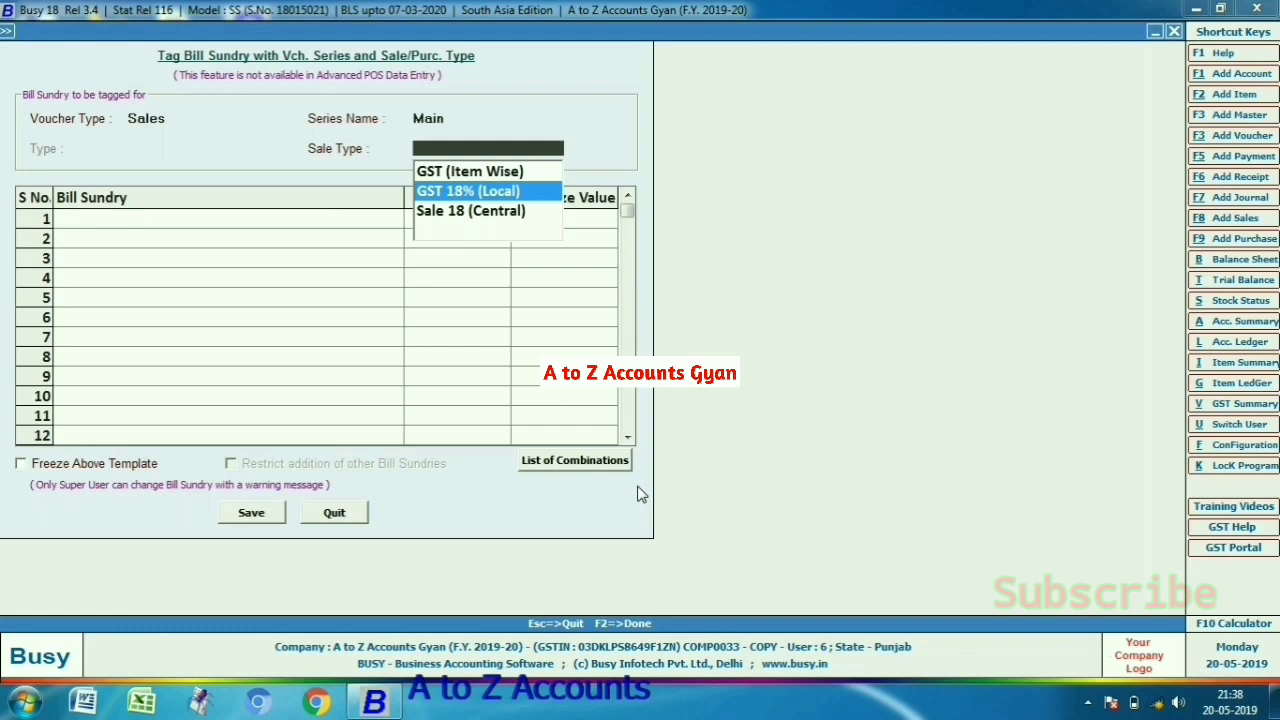
{"action": "key", "text": "Return"}
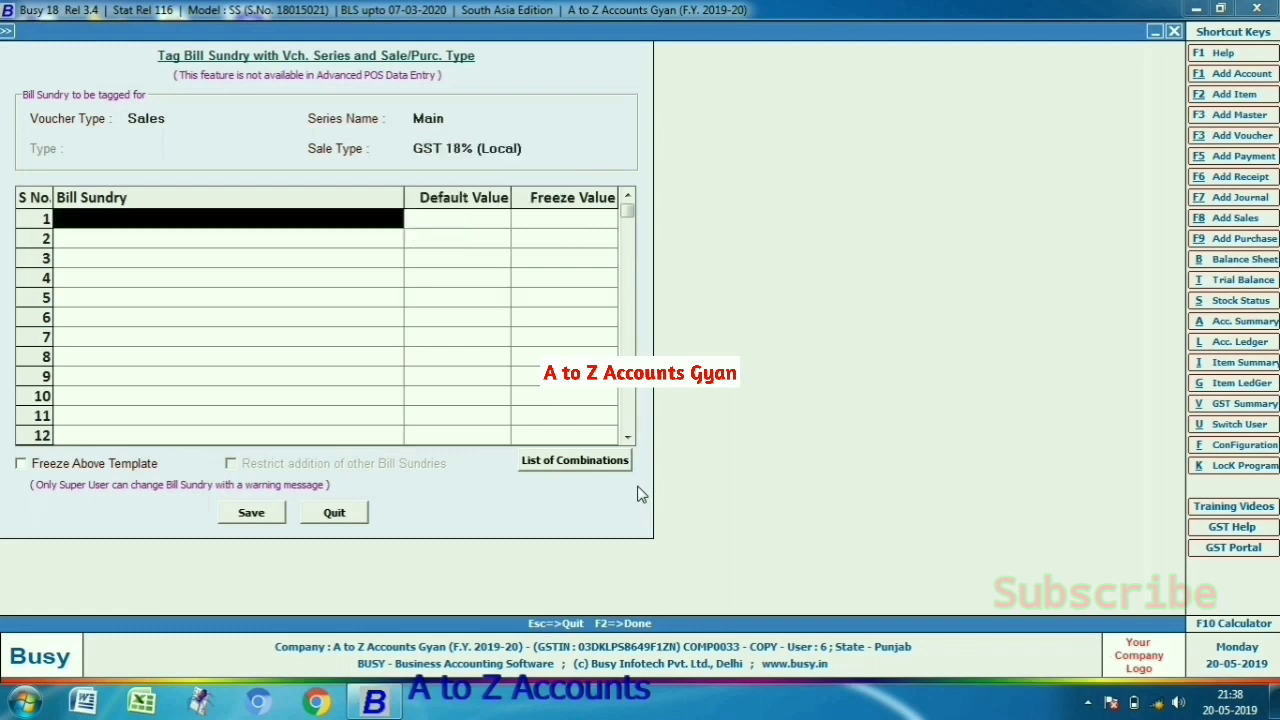
Tag SGST and CGST as the bill sundries with Freeze Value N, and save the combination.
{"action": "key", "text": "Return"}
{"action": "key", "text": "Return"}
{"action": "key", "text": "Return"}
{"action": "key", "text": "Return"}
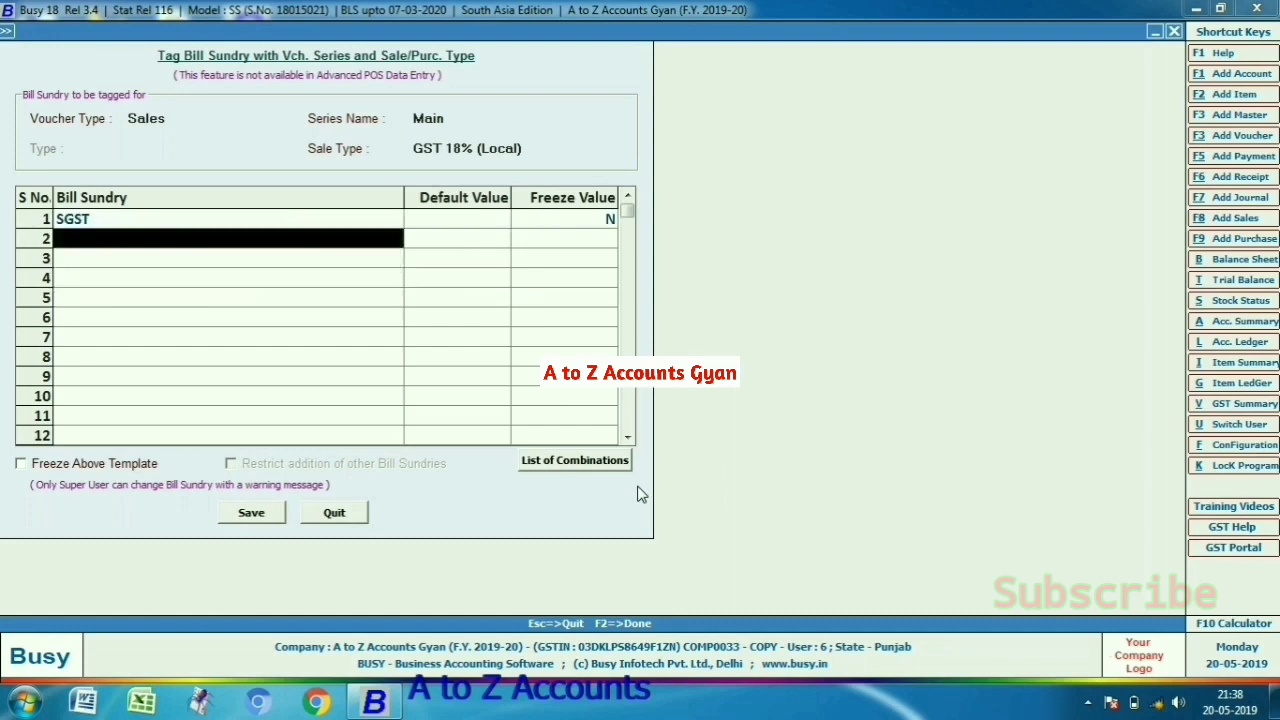
{"action": "key", "text": "Return"}
{"action": "key", "text": "Return"}
{"action": "key", "text": "Return"}
{"action": "key", "text": "Return"}
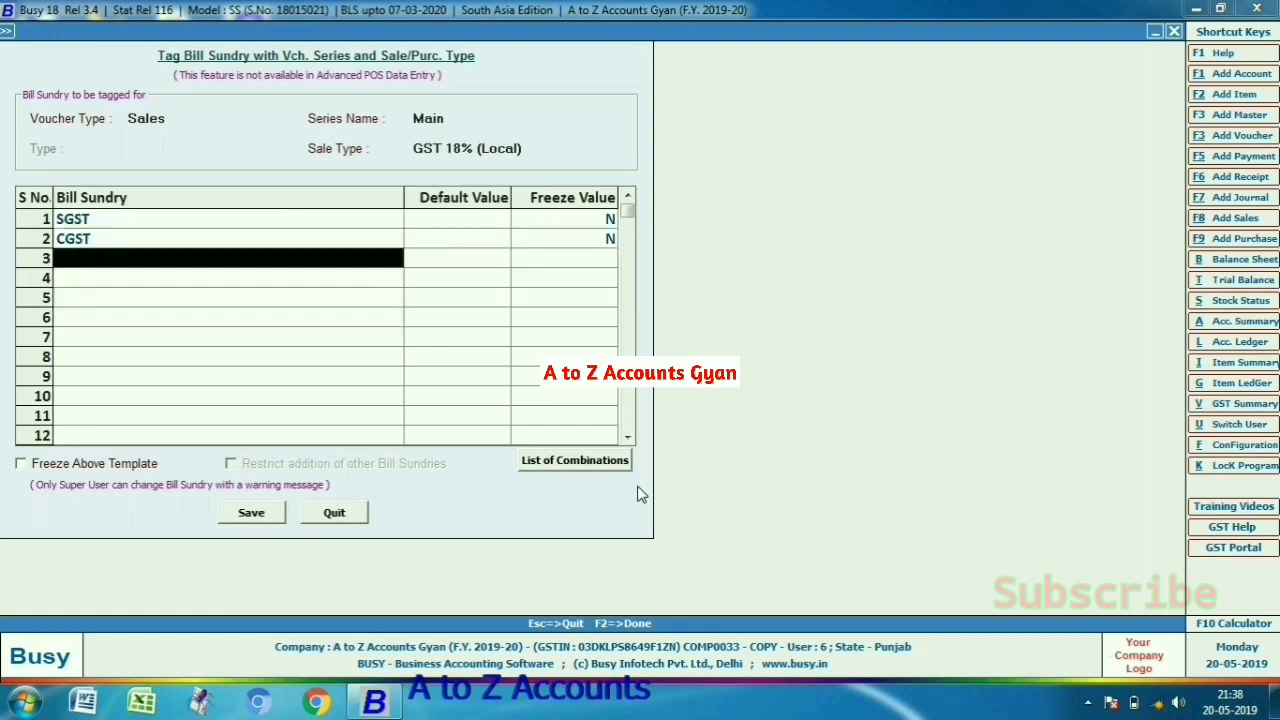
{"action": "key", "text": "F2"}
{"action": "key", "text": "Return"}
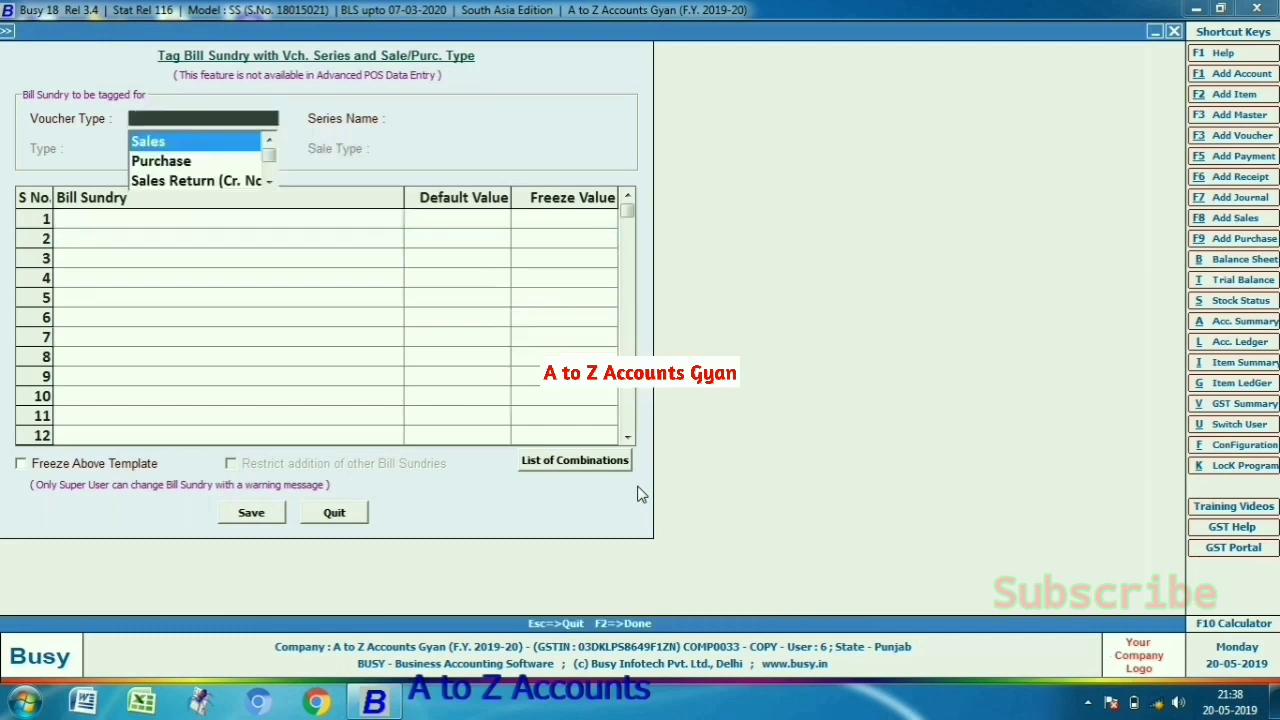
Set a second tagging combination to voucher type Sales, series Main and sale type Sale 18 (Central).
{"action": "key", "text": "Return"}
{"action": "key", "text": "Return"}
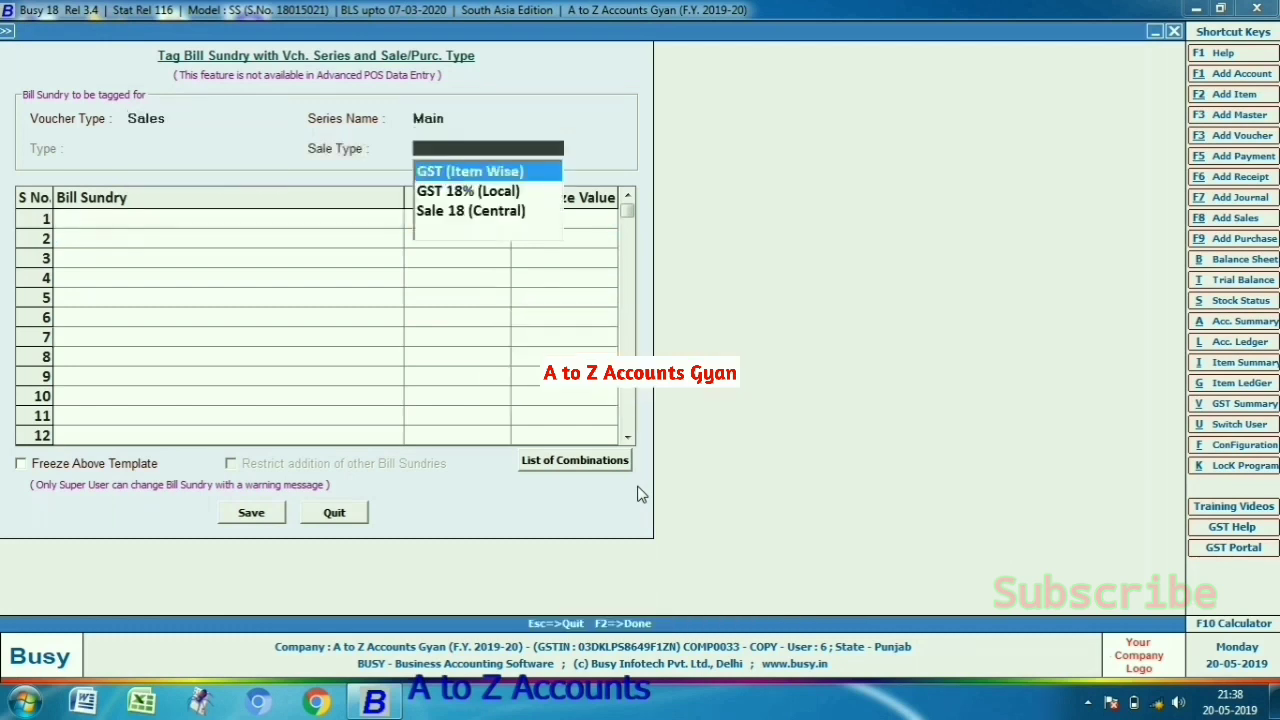
{"action": "key", "text": "Down"}
{"action": "key", "text": "Down"}
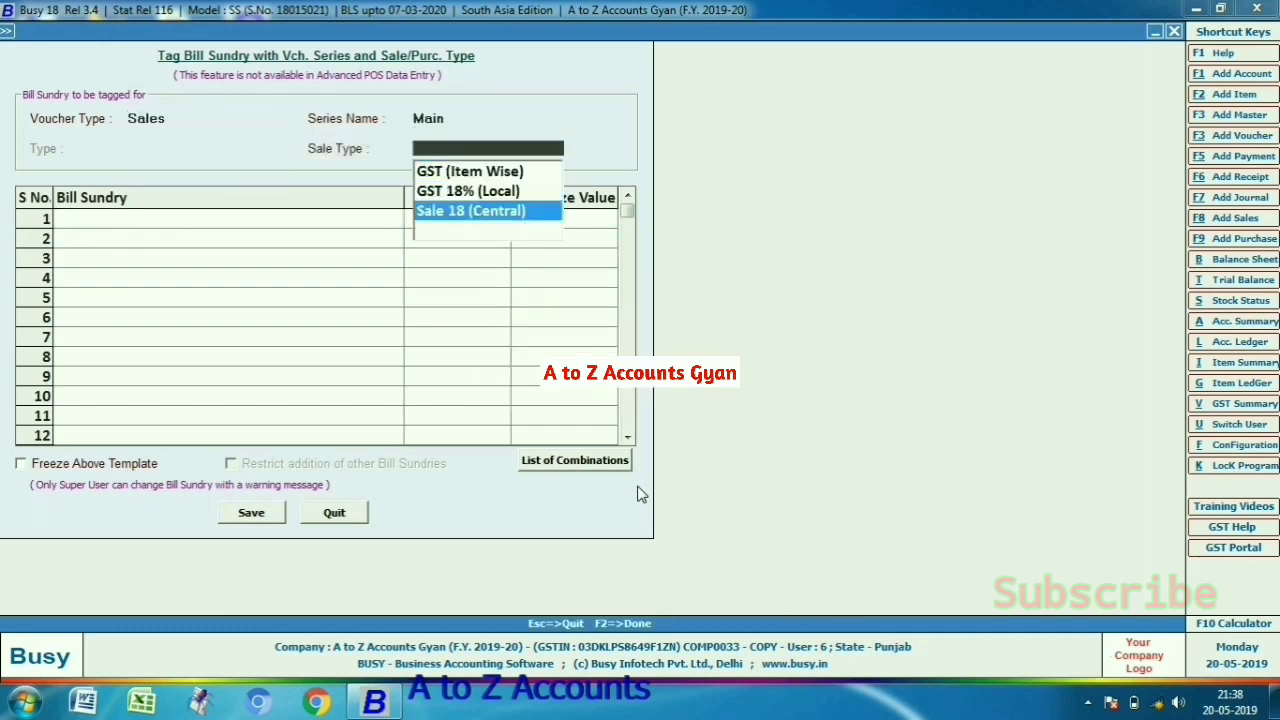
{"action": "key", "text": "Return"}
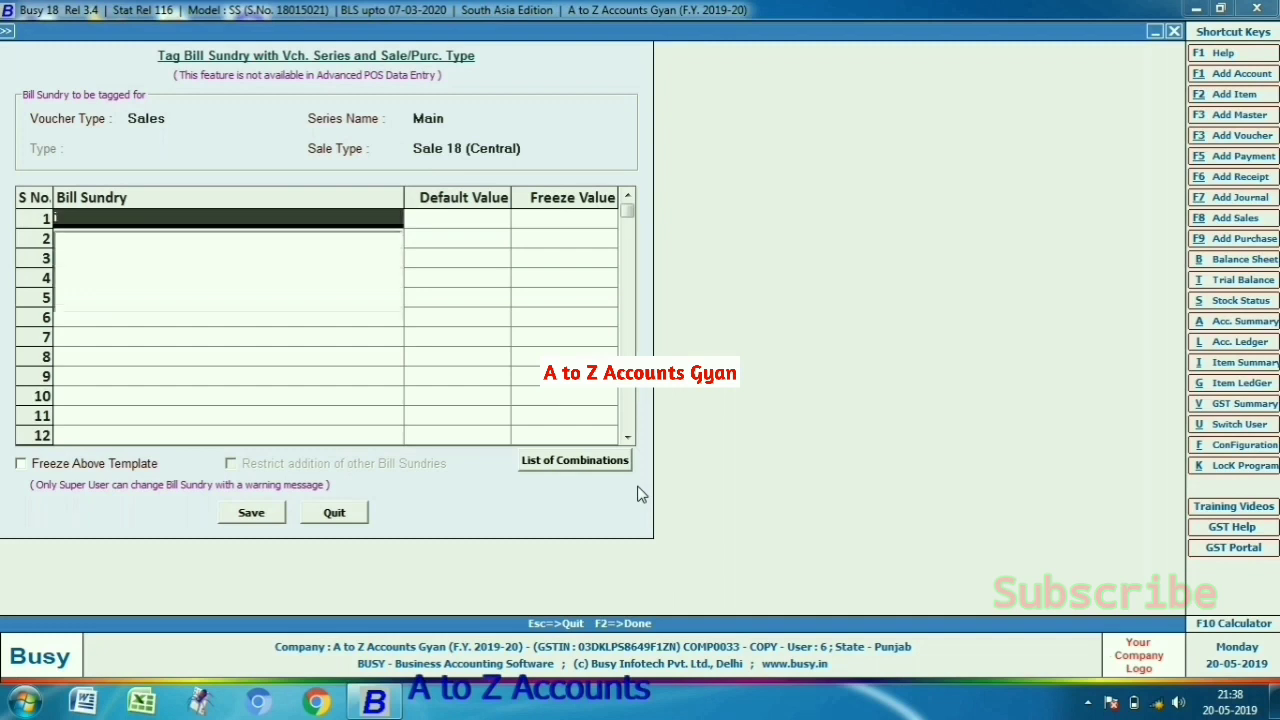
Tag IGST as the bill sundry with Freeze Value N, save the combination and close the configuration.
{"action": "key", "text": "Return"}
{"action": "key", "text": "Return"}
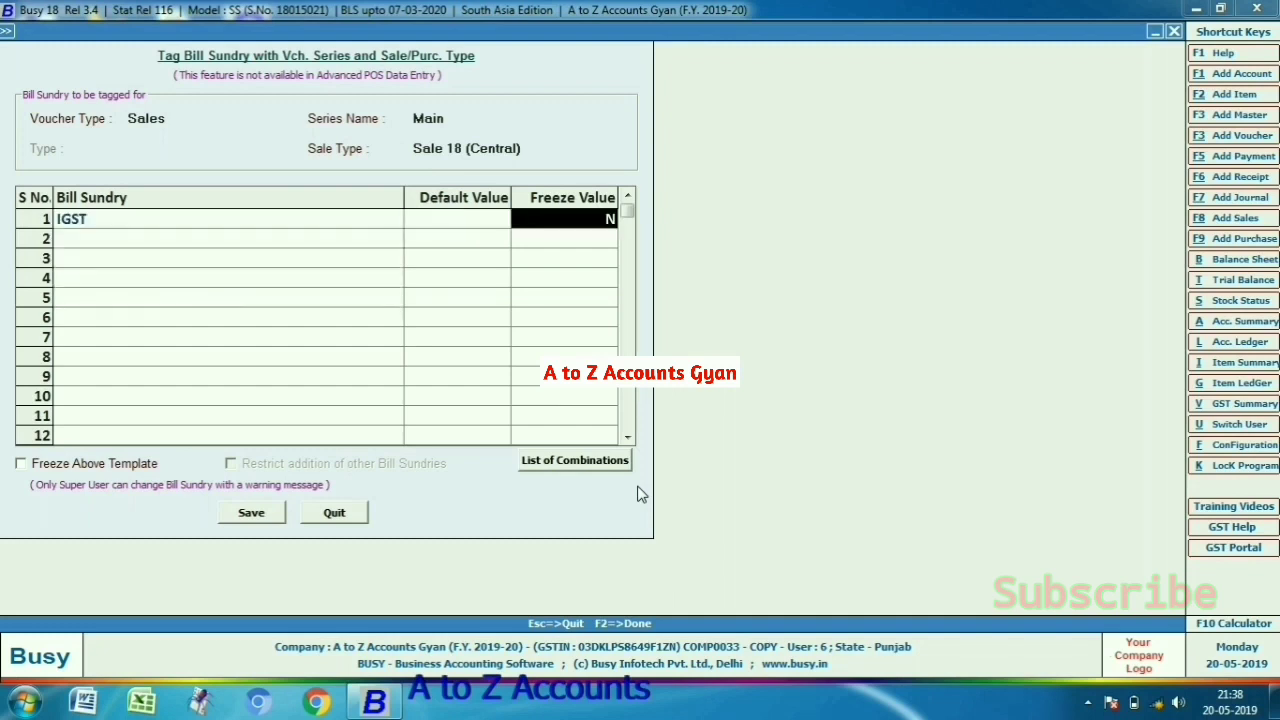
{"action": "key", "text": "Return"}
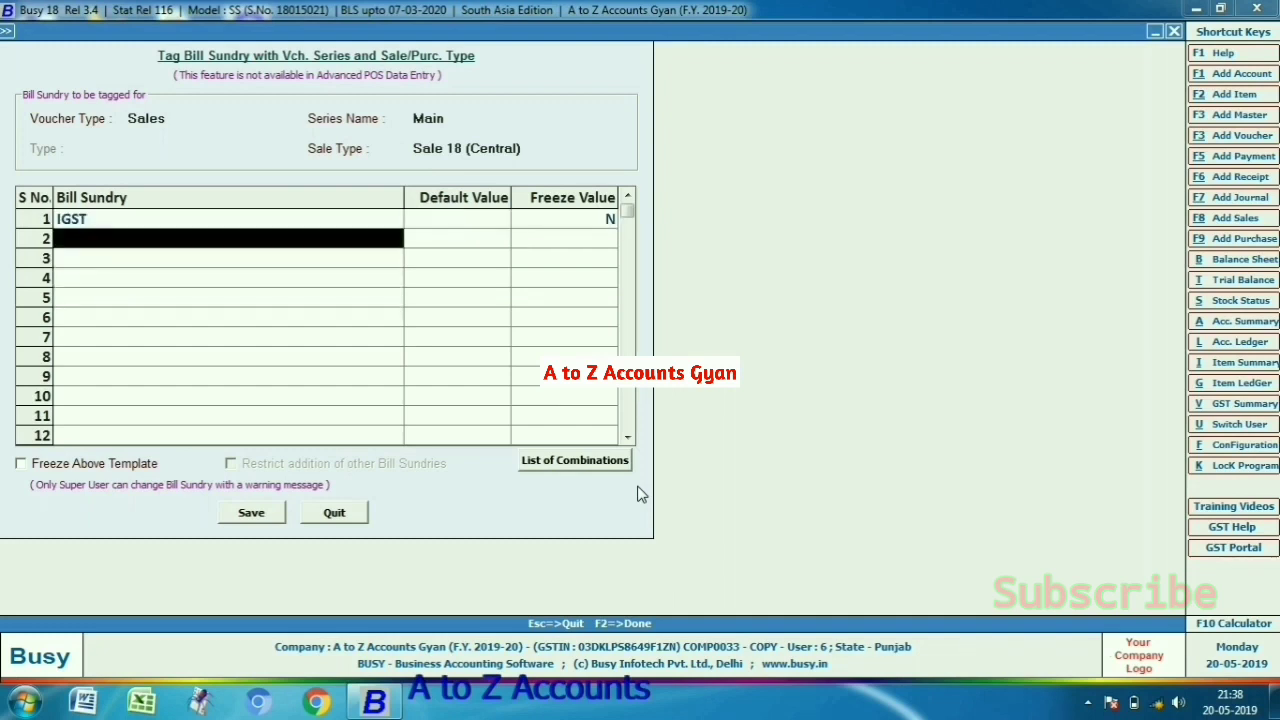
{"action": "key", "text": "F2"}
{"action": "key", "text": "Return"}
{"action": "key", "text": "Escape"}
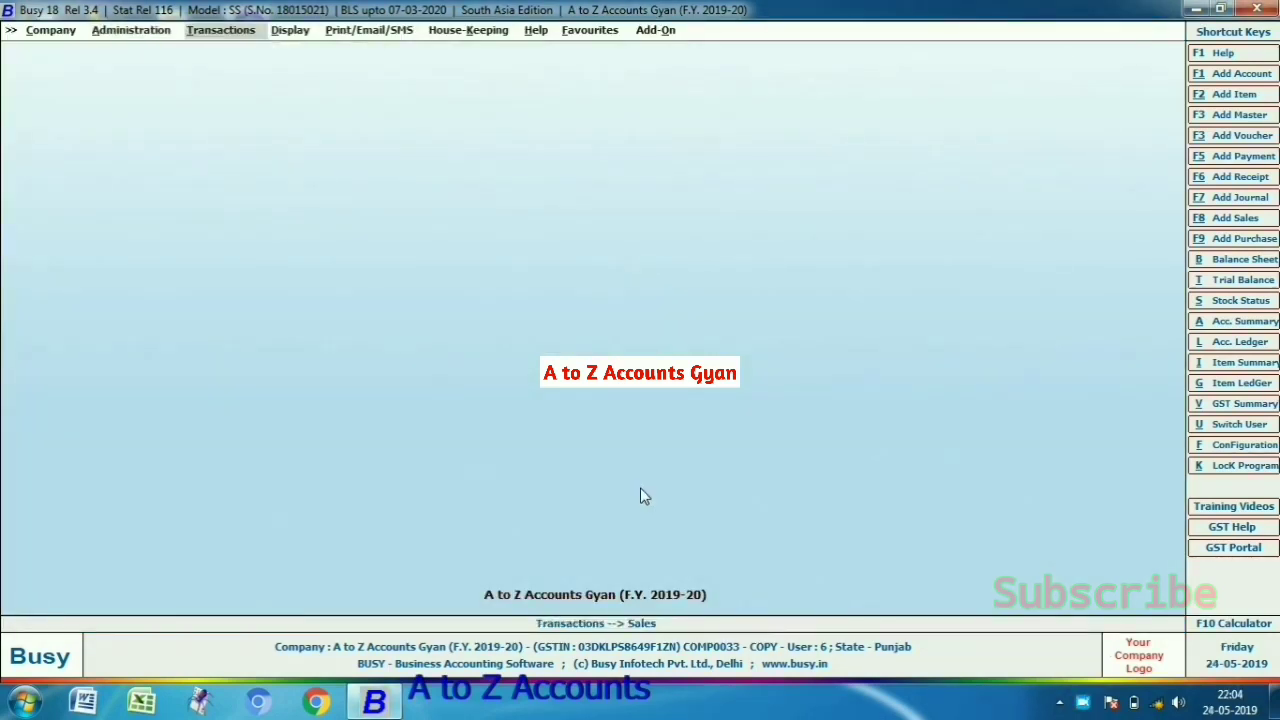
Start a new sales voucher in series Main with sale type GST 18% (Local) and party ABC Co. Pvt Ltd.
{"action": "key", "text": "Return"}
{"action": "key", "text": "Return"}
{"action": "key", "text": "Return"}
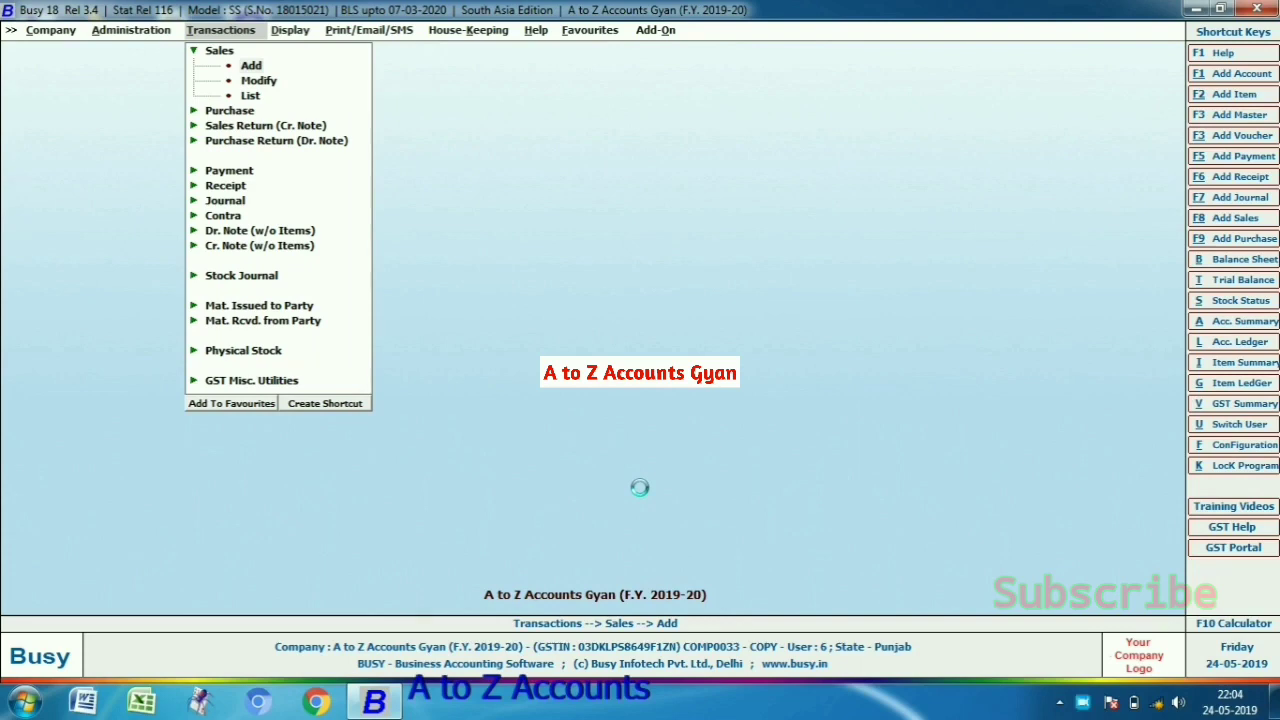
{"action": "key", "text": "Return"}
{"action": "key", "text": "Return"}
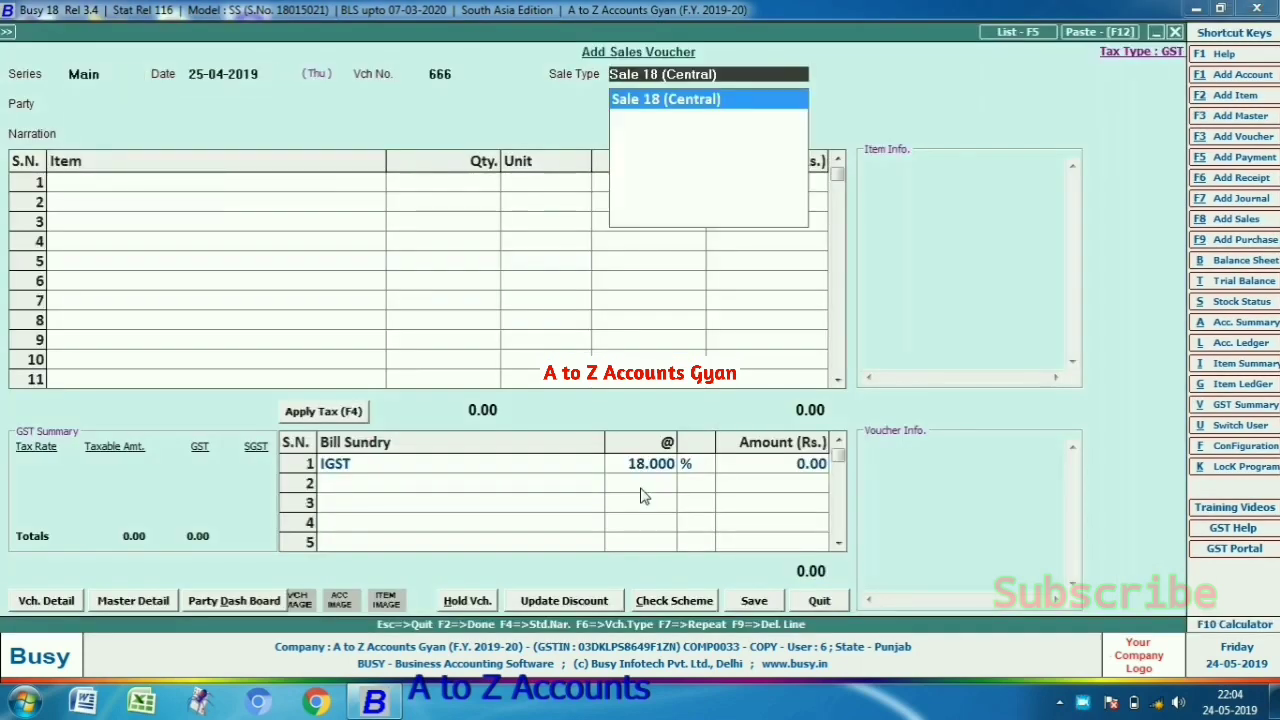
{"action": "type", "text": "18"}
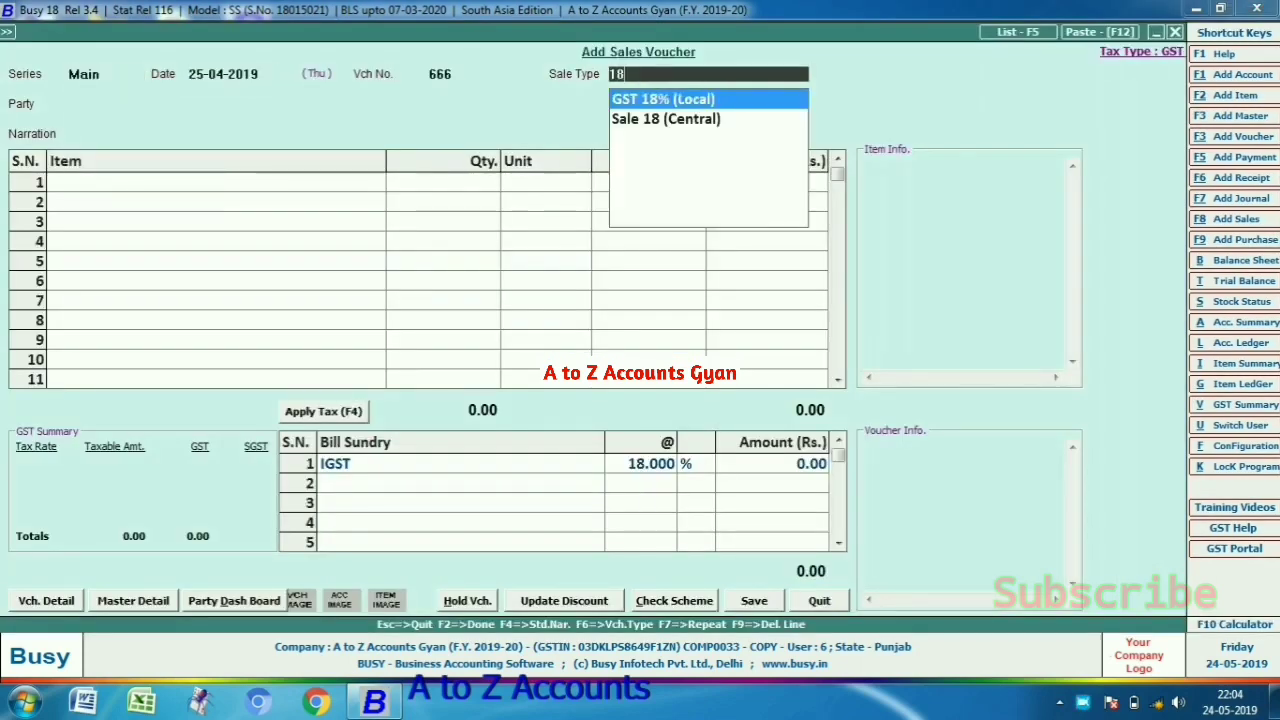
{"action": "key", "text": "Return"}
{"action": "key", "text": "Return"}
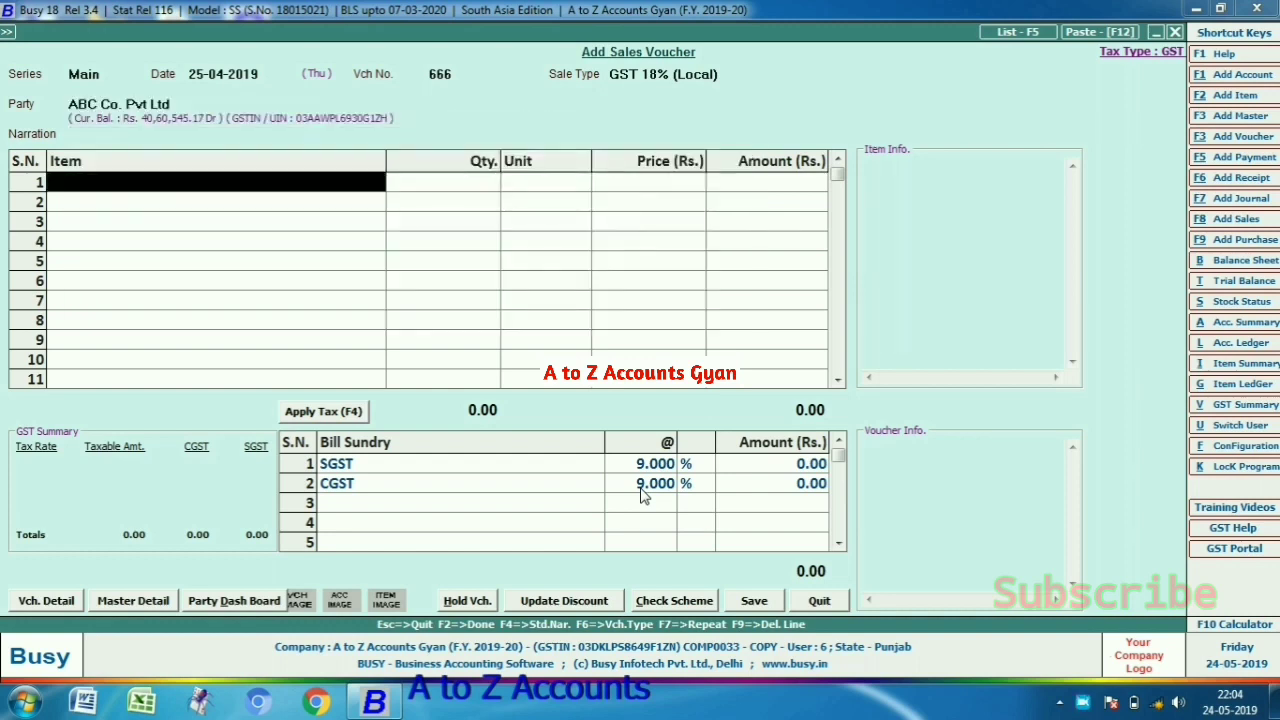
Enter the item Tile with a quantity of 125 Pcs. and a price of 12.
{"action": "type", "text": "til"}
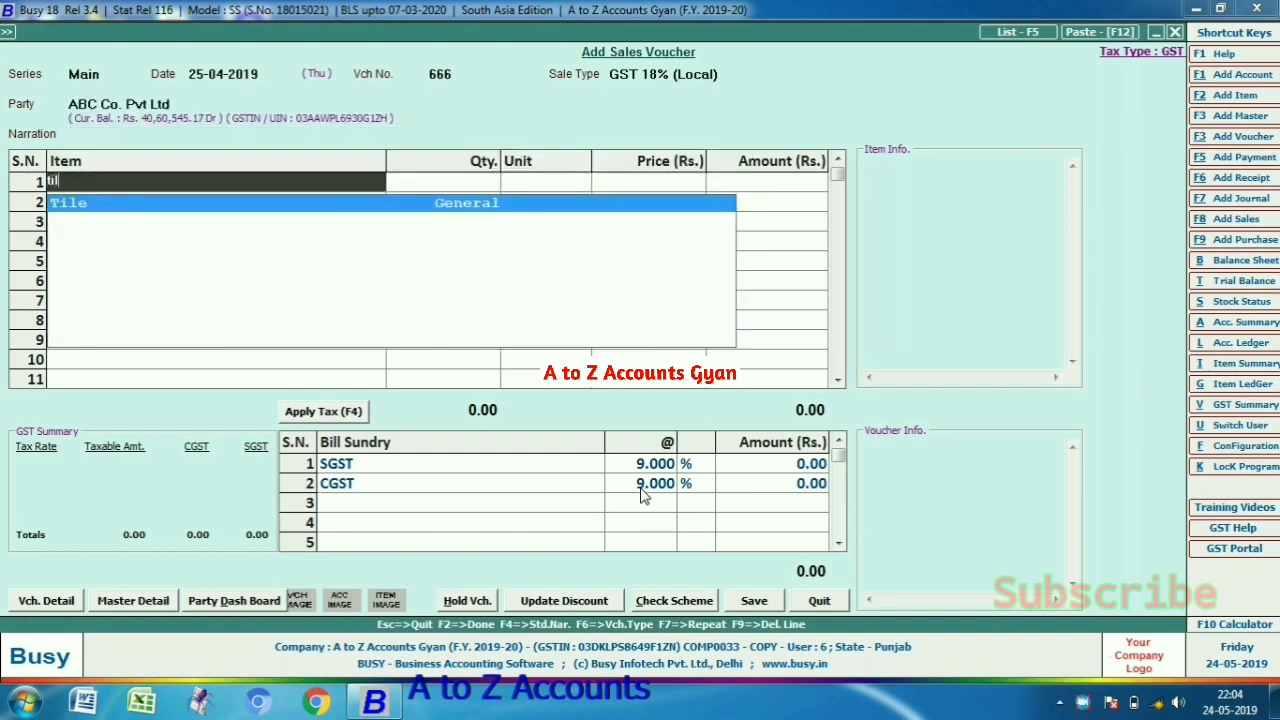
{"action": "key", "text": "Return"}
{"action": "type", "text": "12"}
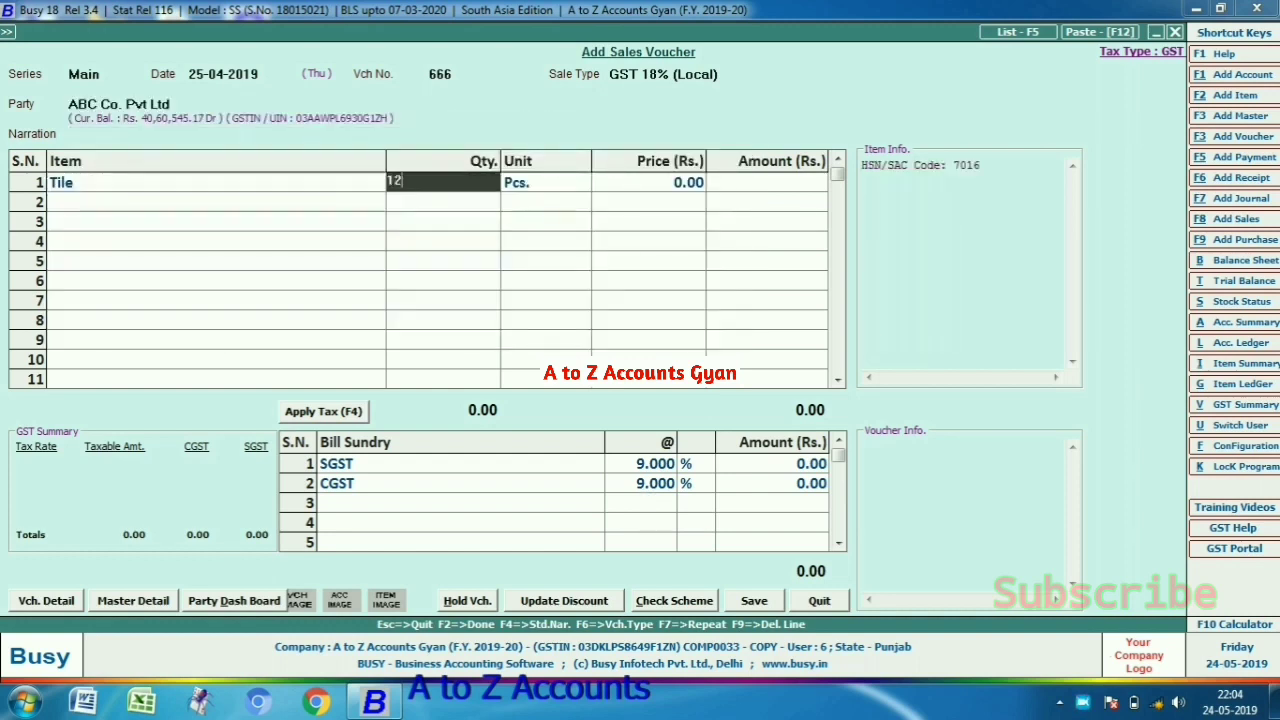
{"action": "type", "text": "5"}
{"action": "key", "text": "Return"}
{"action": "key", "text": "Return"}
{"action": "type", "text": "12"}
{"action": "key", "text": "Return"}
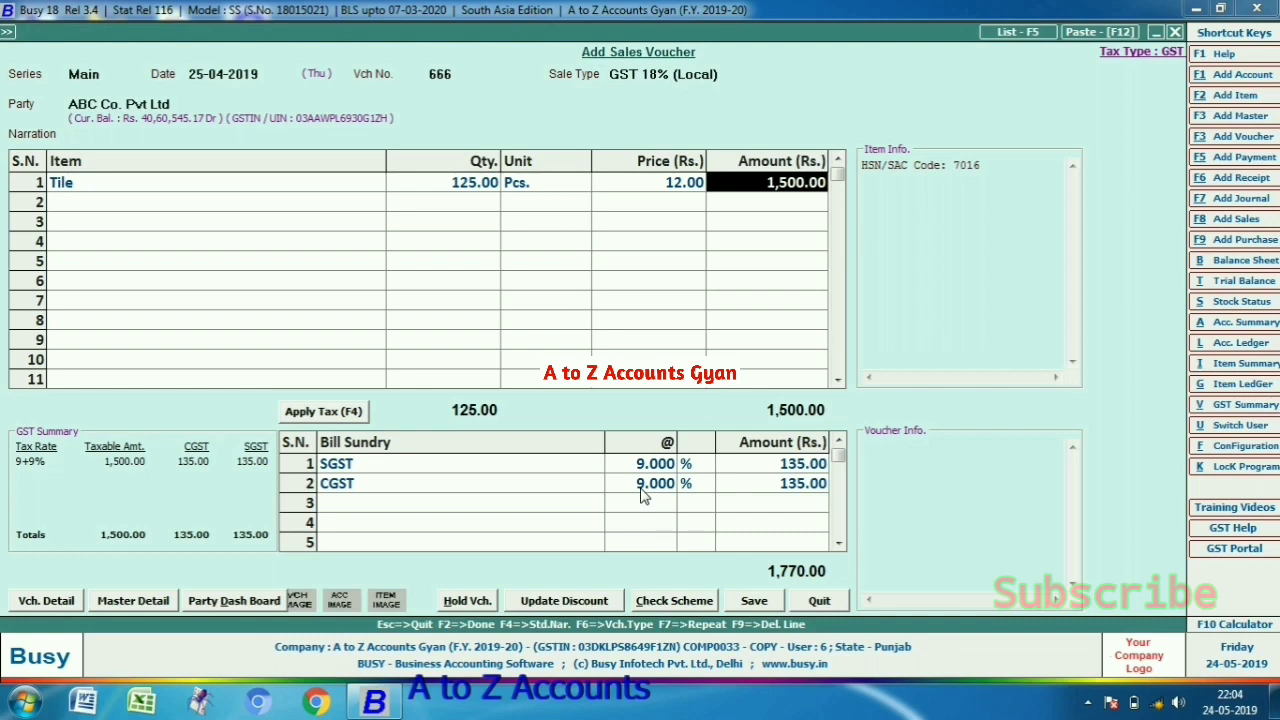
Change the sales voucher's sale type to Sale 18 (Central) and its party to Sethi & Sons.
{"action": "key", "text": "Up"}
{"action": "key", "text": "Up"}
{"action": "key", "text": "Up"}
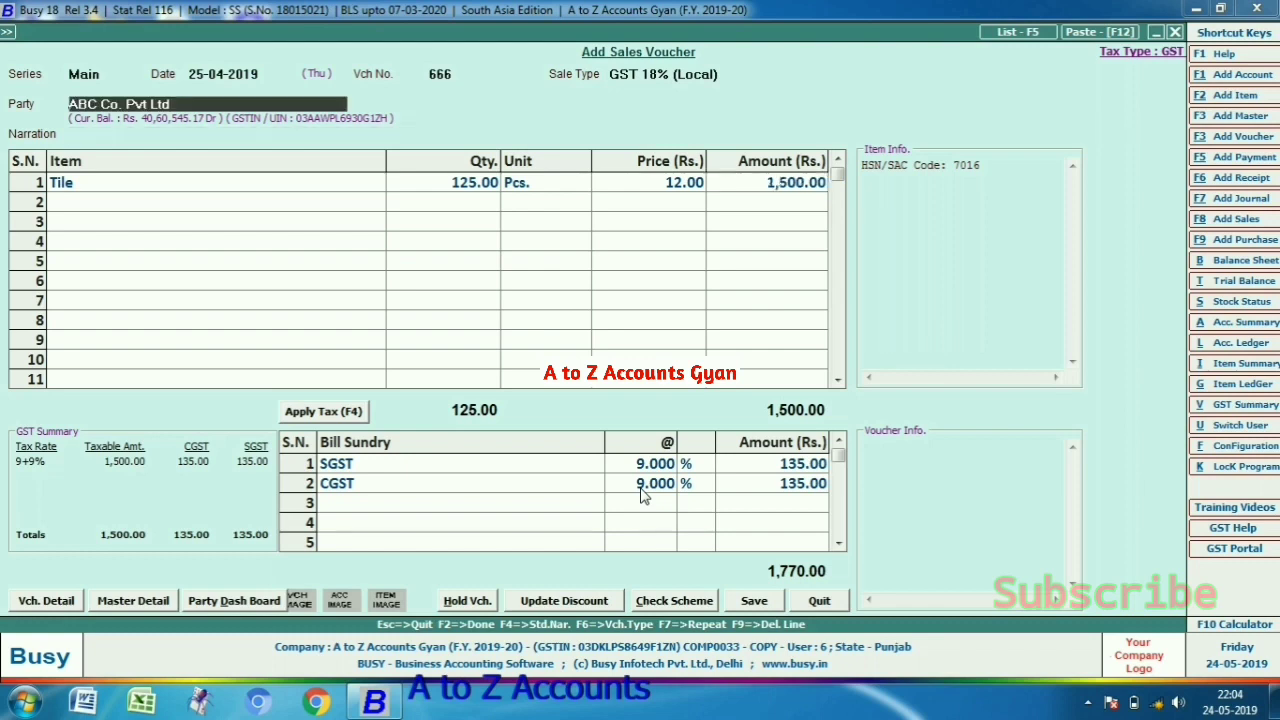
{"action": "key", "text": "Down"}
{"action": "key", "text": "Return"}
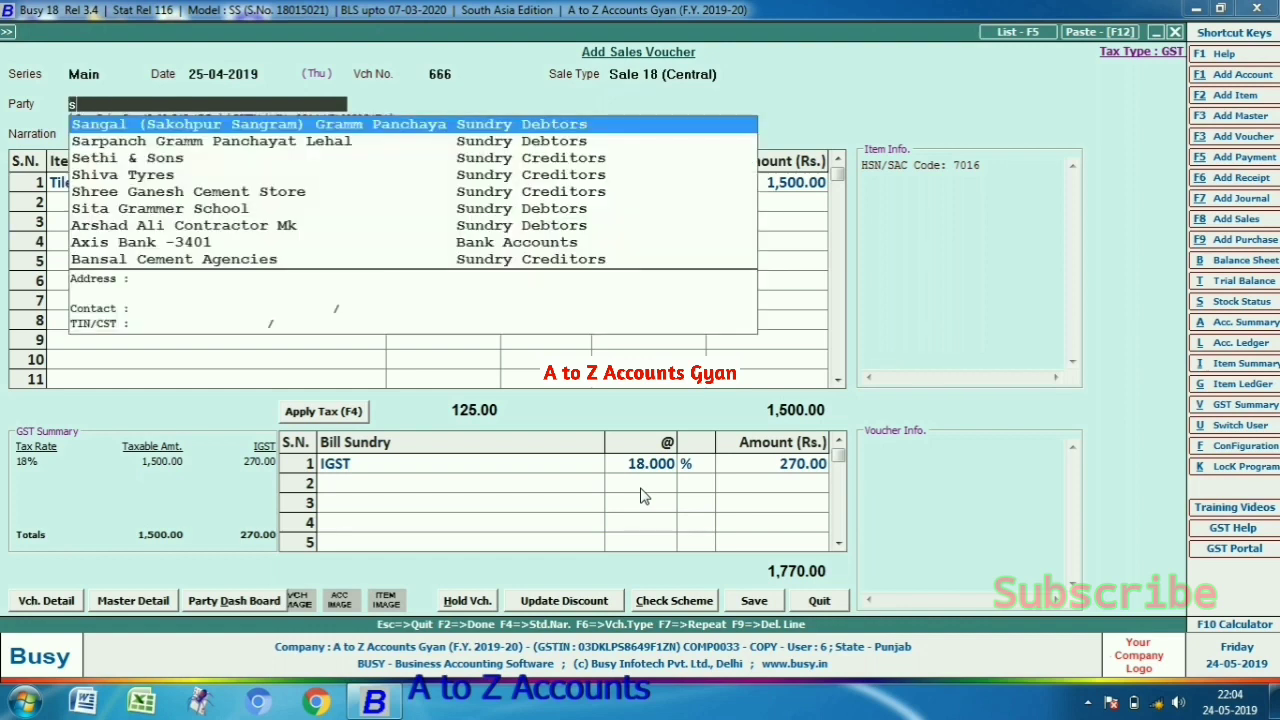
{"action": "type", "text": "set"}
{"action": "key", "text": "Return"}
{"action": "key", "text": "Return"}
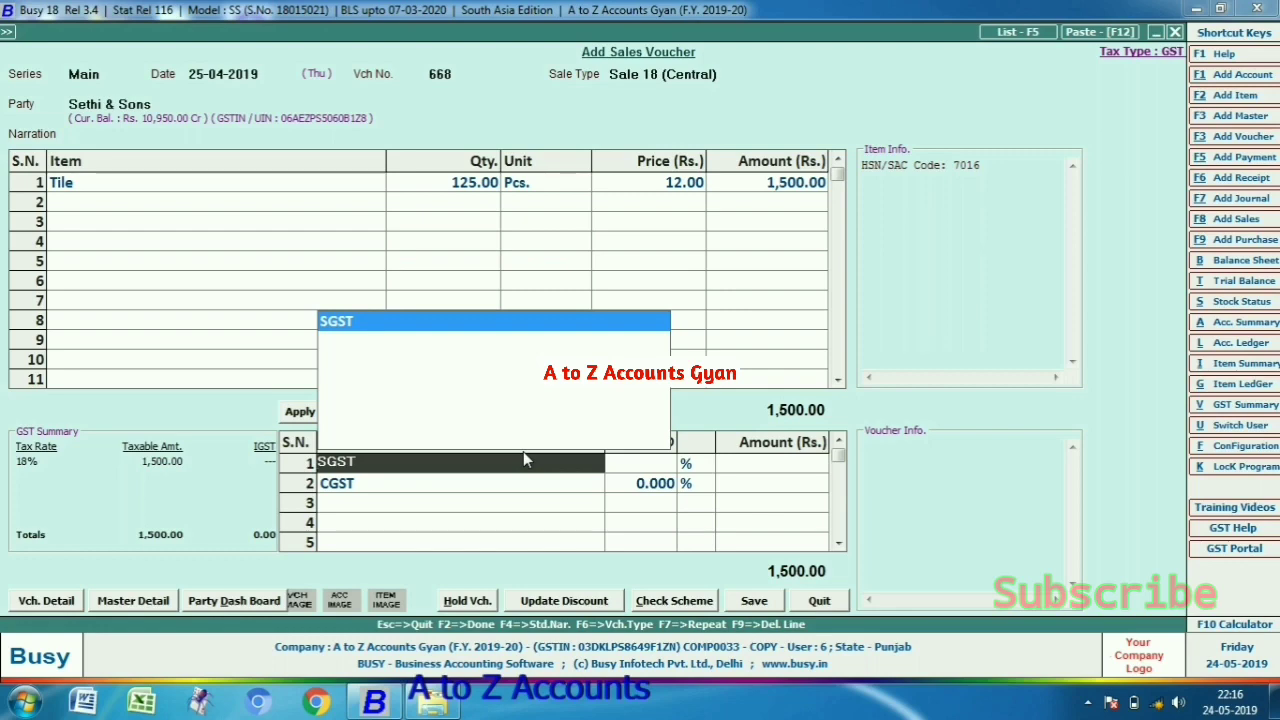
Clear the SGST and CGST bill sundries from the Sale 18 (Central) voucher, keeping only IGST at 18%.
{"action": "key", "text": "Return"}
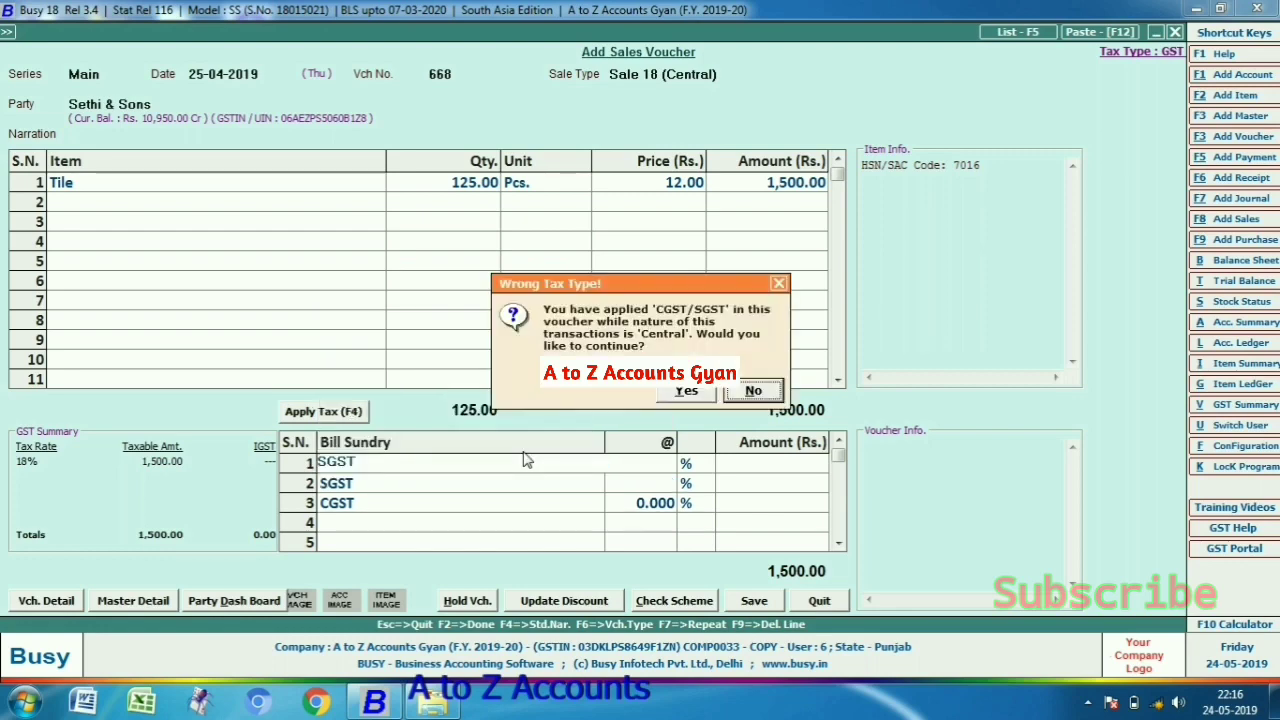
{"action": "key", "text": "Return"}
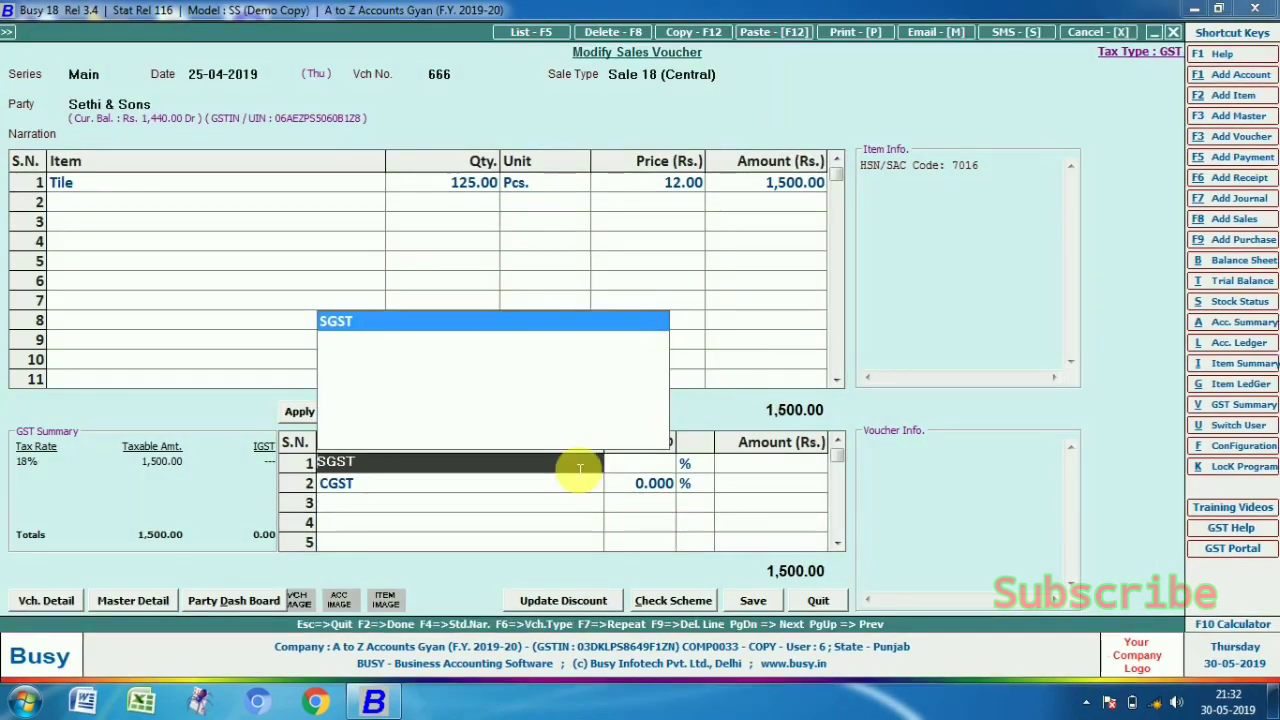
{"action": "key", "text": "BackSpace"}
{"action": "key", "text": "BackSpace"}
{"action": "key", "text": "BackSpace"}
{"action": "key", "text": "BackSpace"}
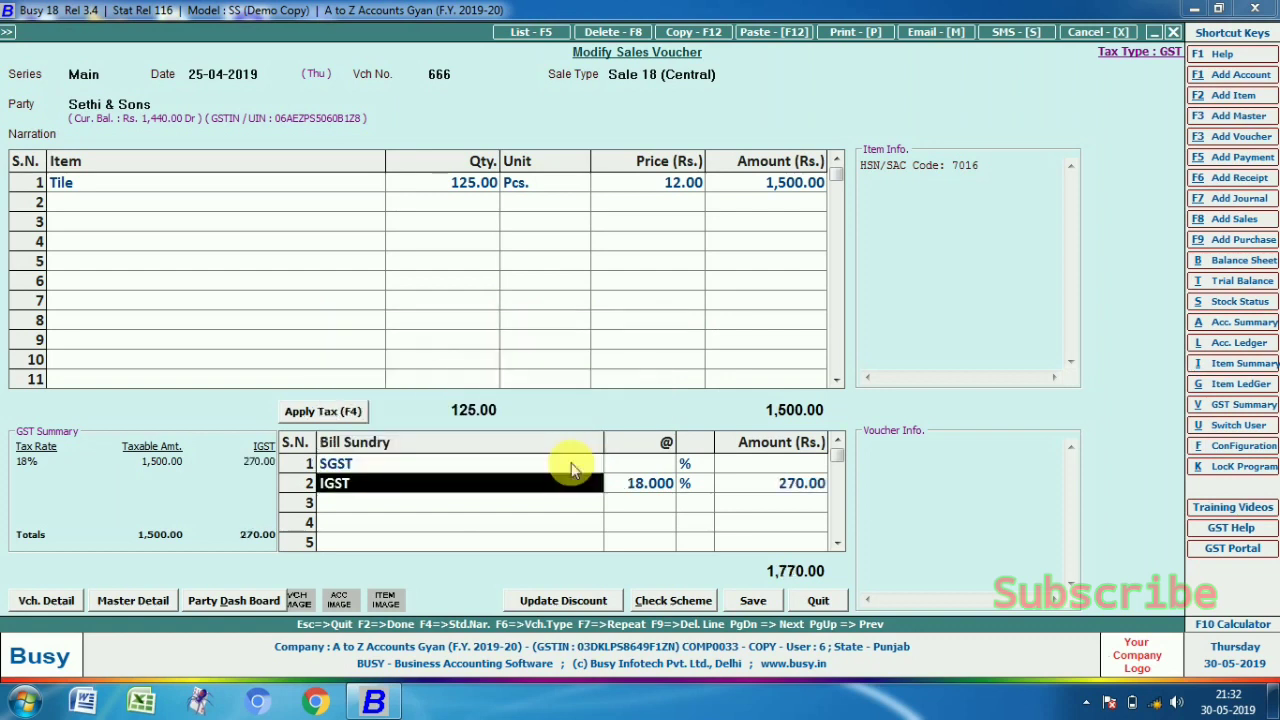
{"action": "left_click", "coordinate": [571, 464]}
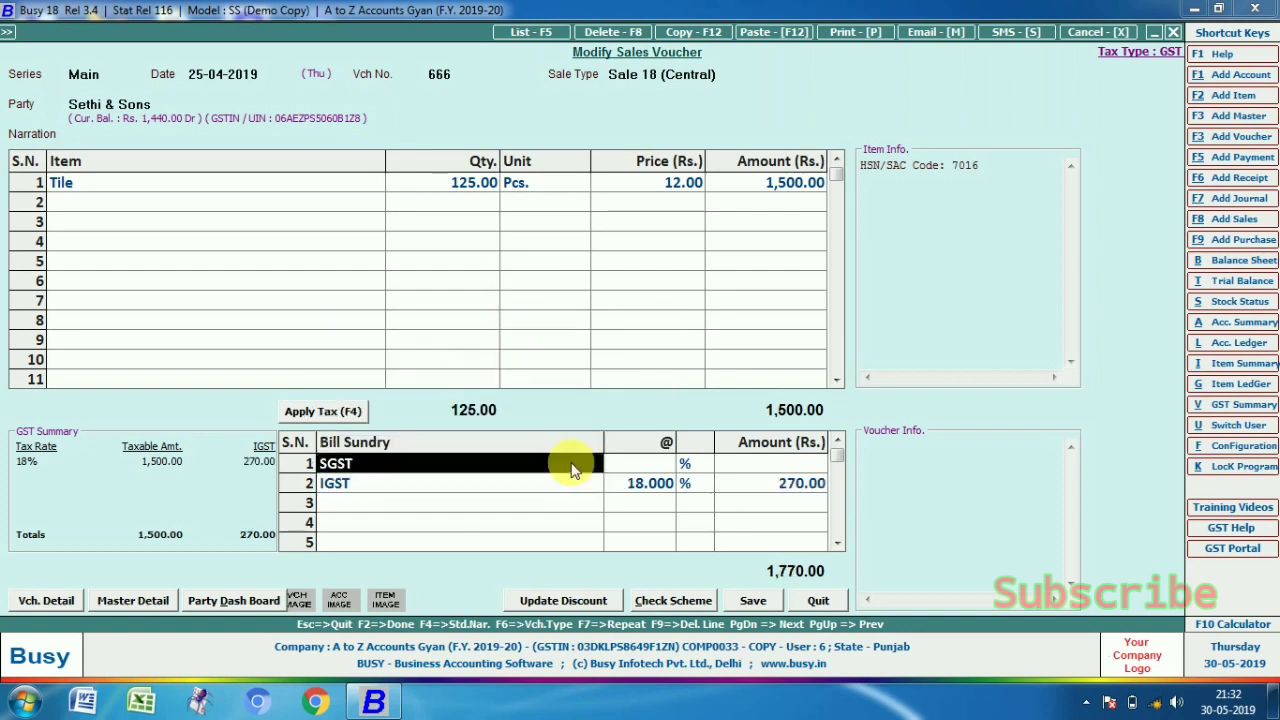
{"action": "key", "text": "F9"}
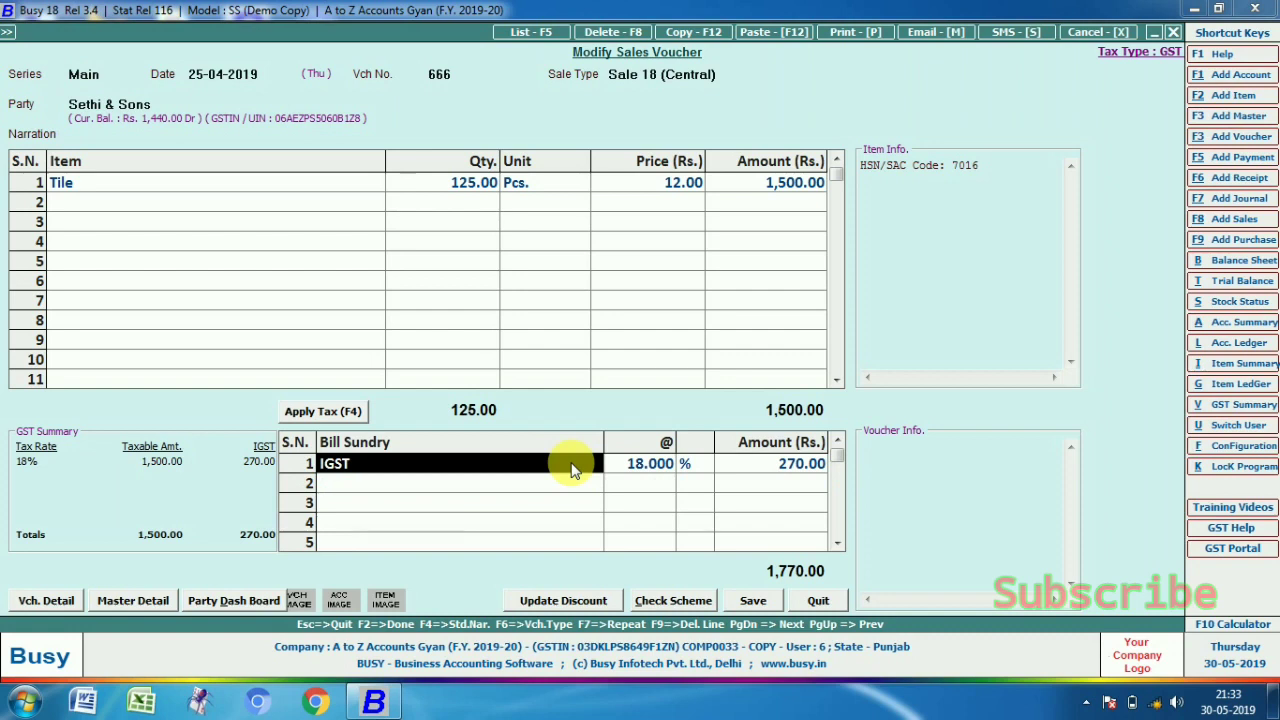
Save the modified central sales voucher with its Tile item and IGST bill sundry, and leave voucher modification.
{"action": "key", "text": "F2"}
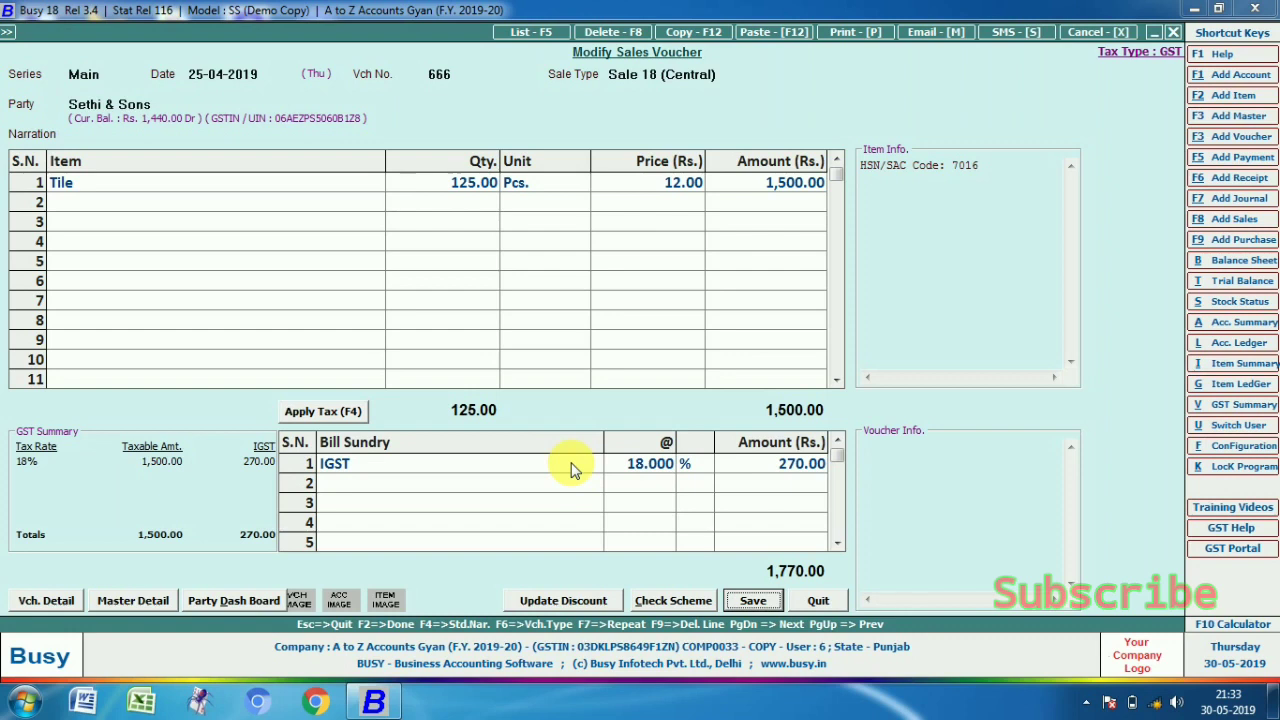
{"action": "left_click", "coordinate": [792, 188]}
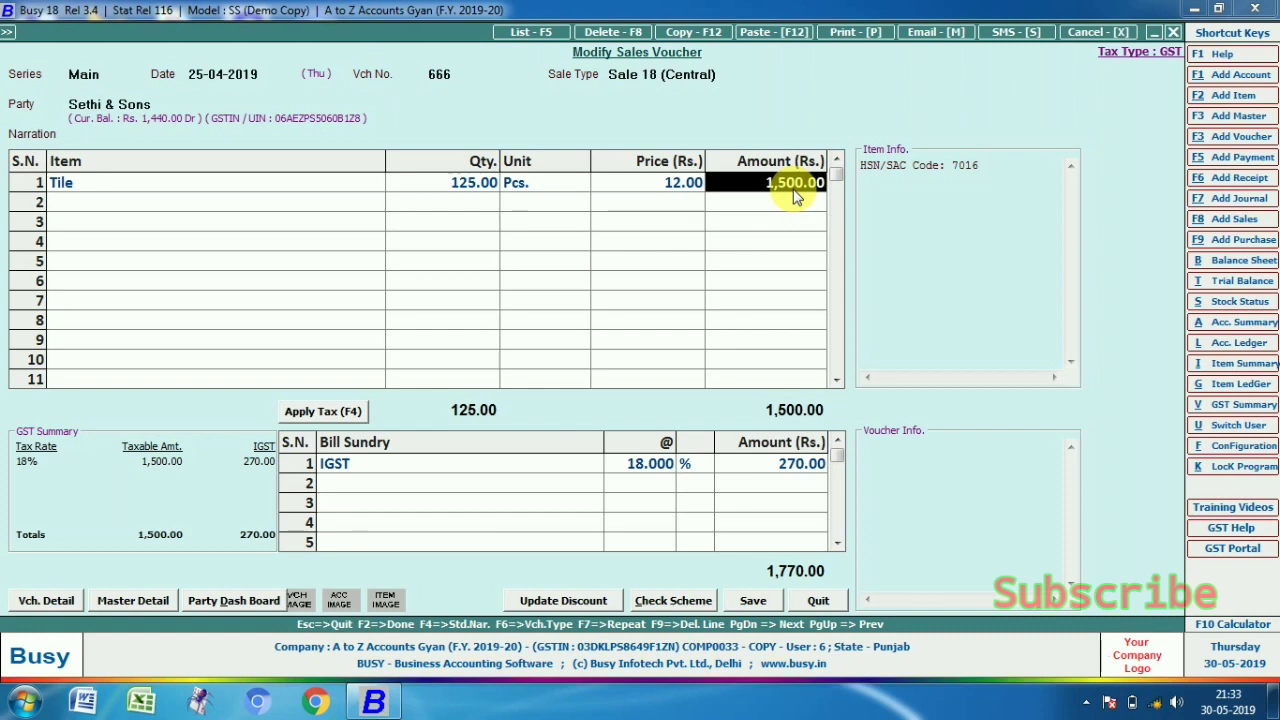
{"action": "key", "text": "Return"}
{"action": "key", "text": "Return"}
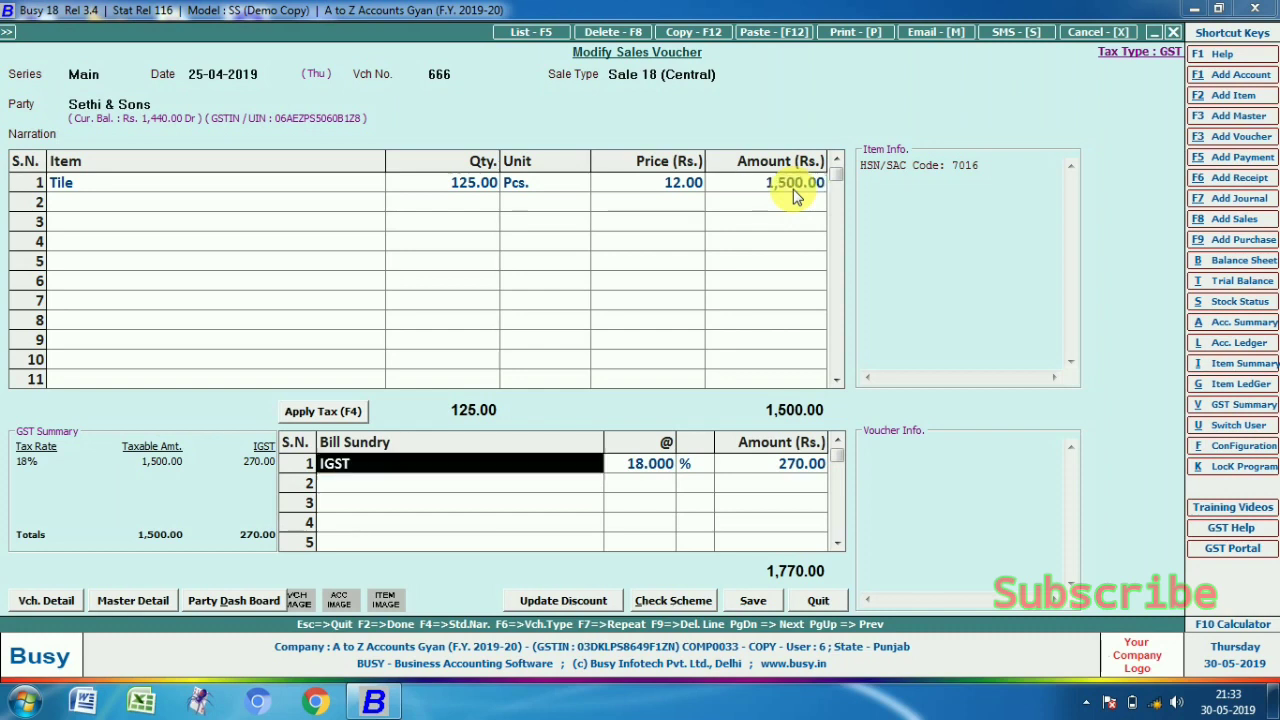
{"action": "key", "text": "F2"}
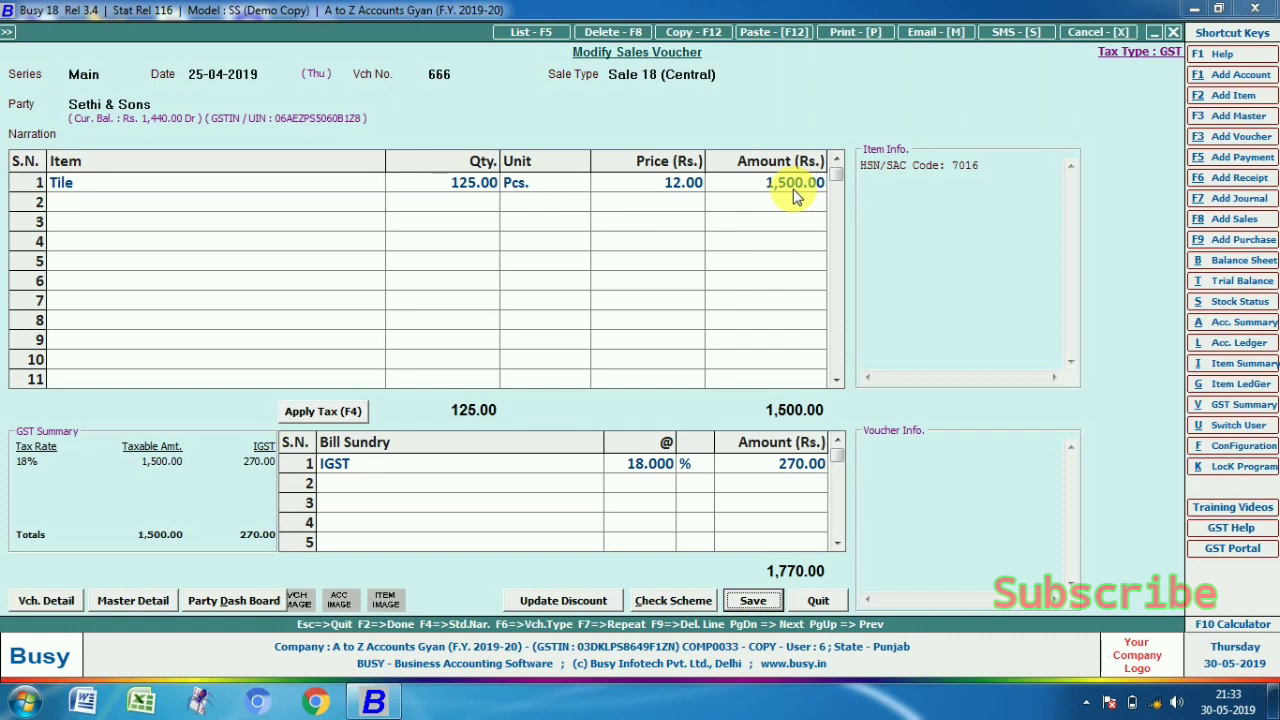
{"action": "left_click", "coordinate": [793, 189]}
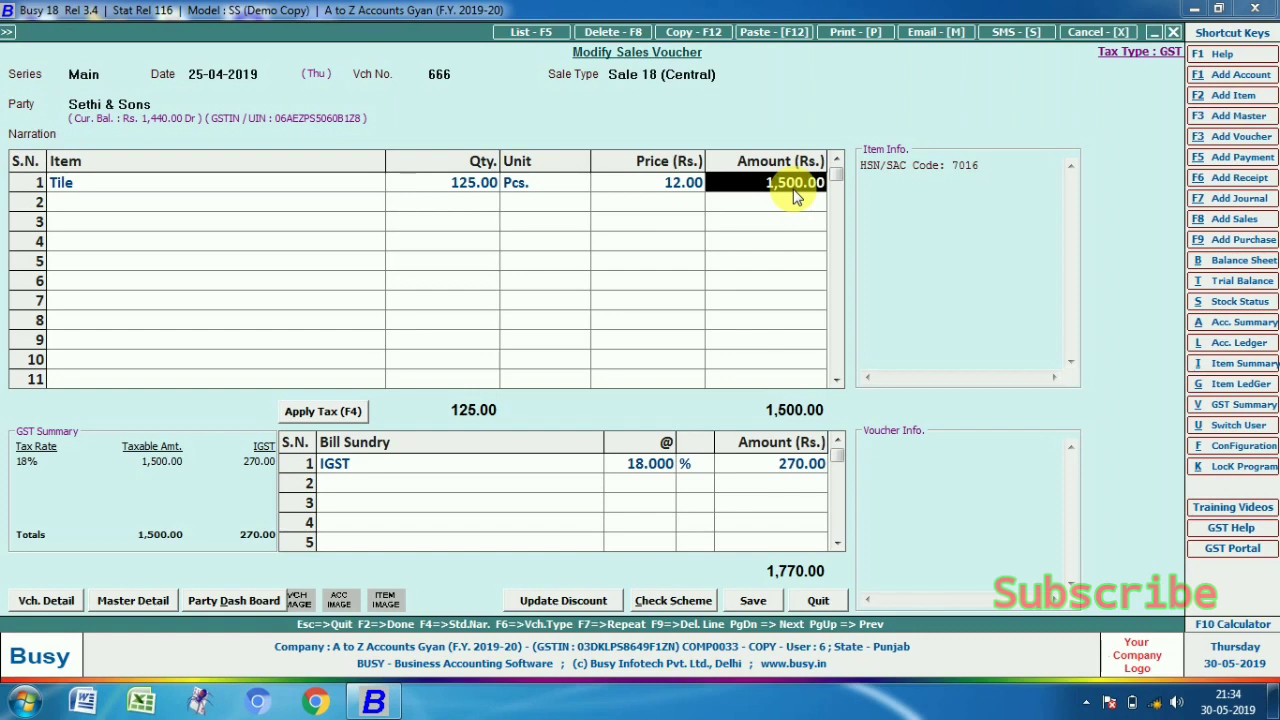
{"action": "key", "text": "Tab"}
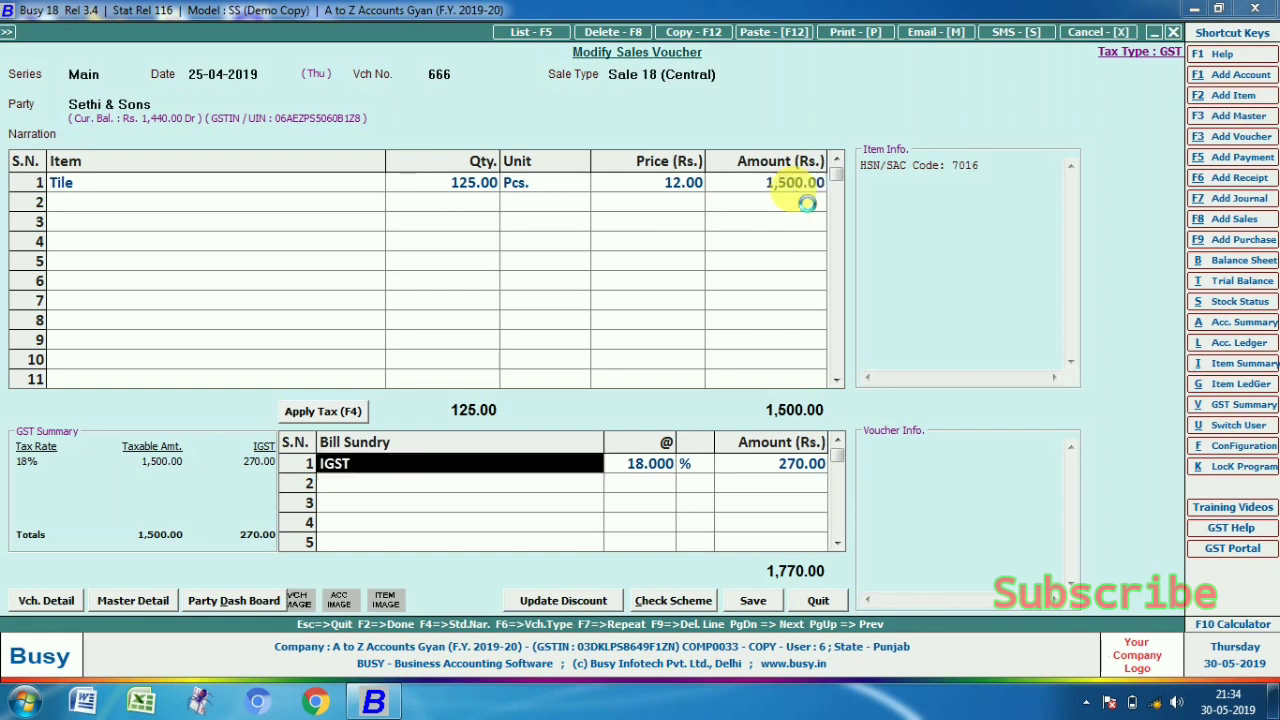
{"action": "key", "text": "F2"}
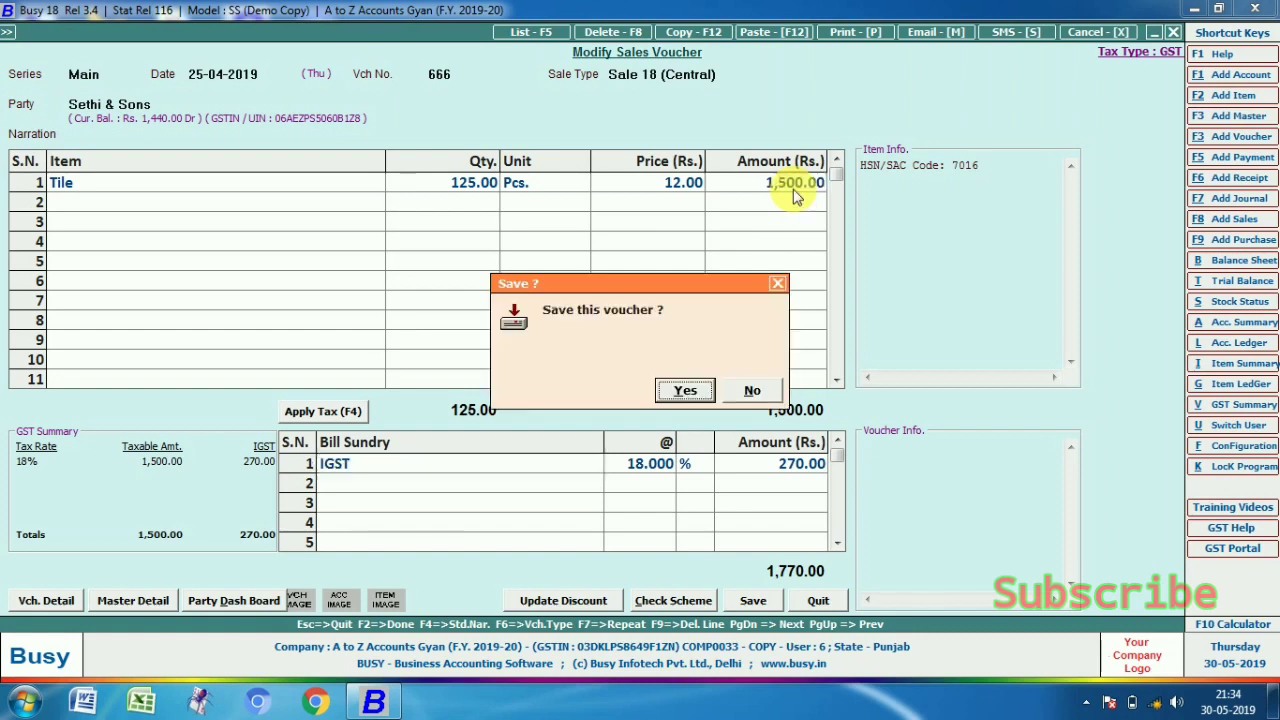
{"action": "key", "text": "Return"}
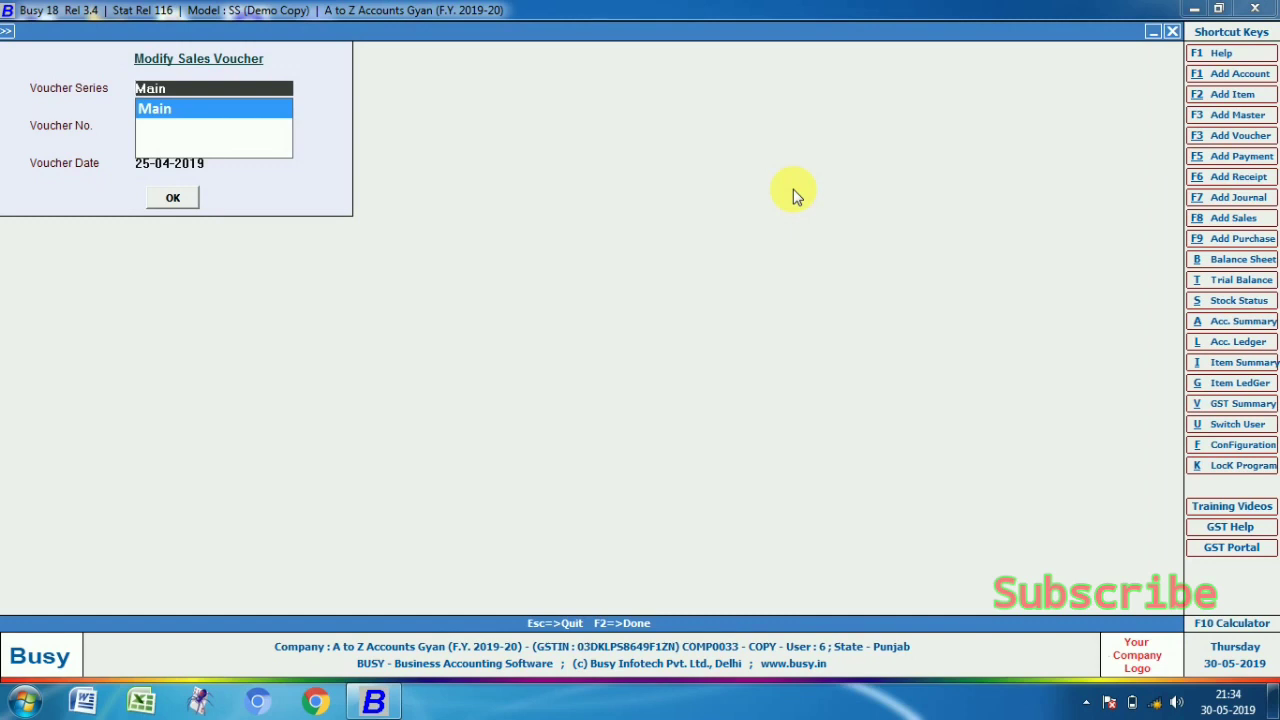
{"action": "key", "text": "Escape"}
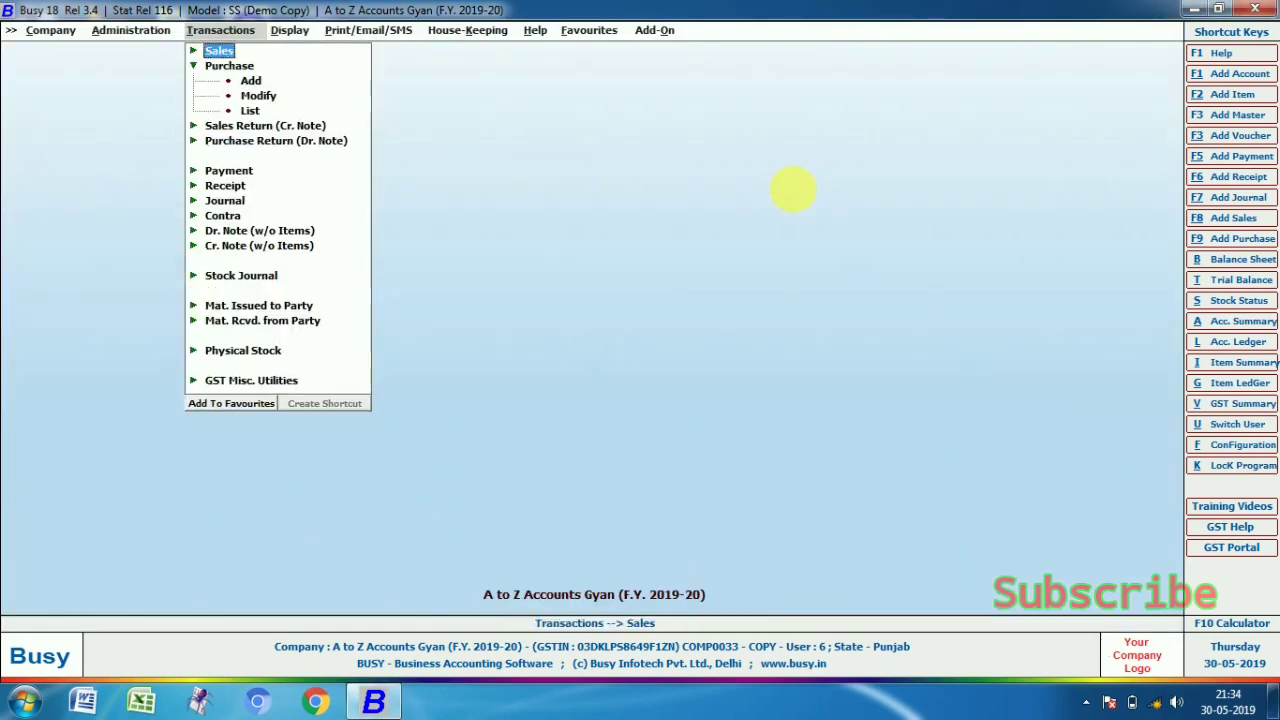
Open the account ledger report options.
{"action": "key", "text": "l"}
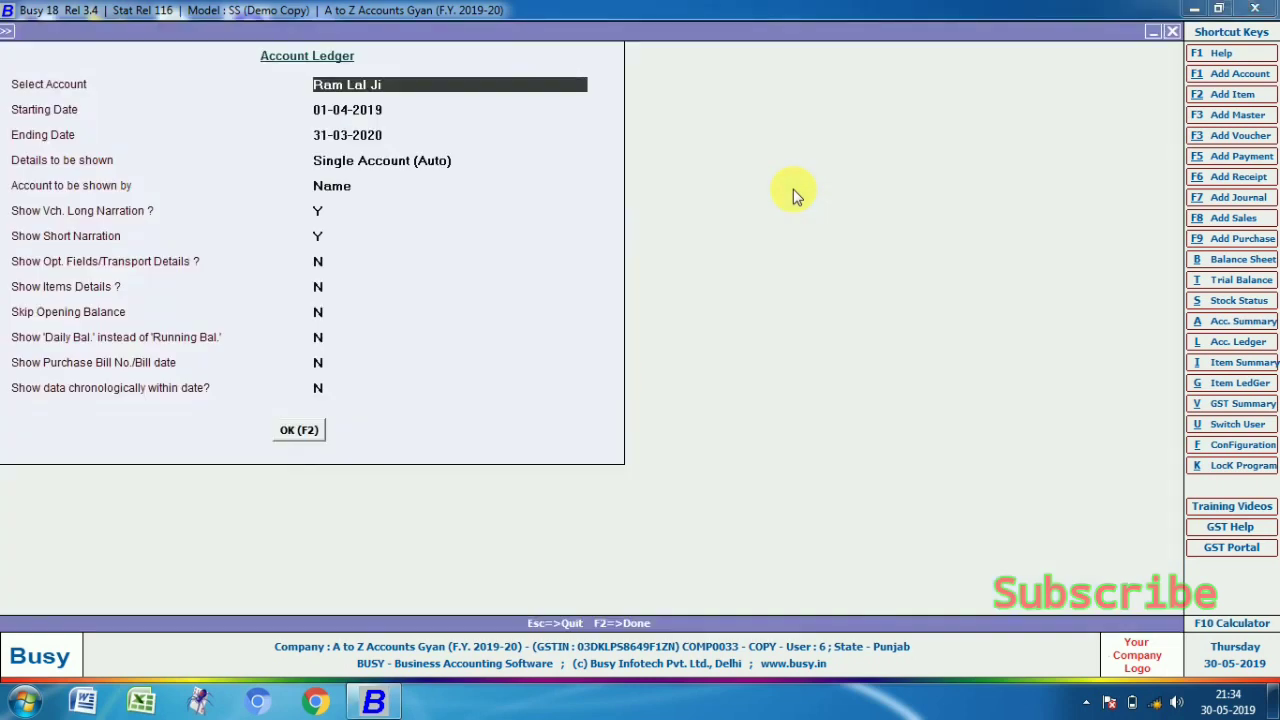